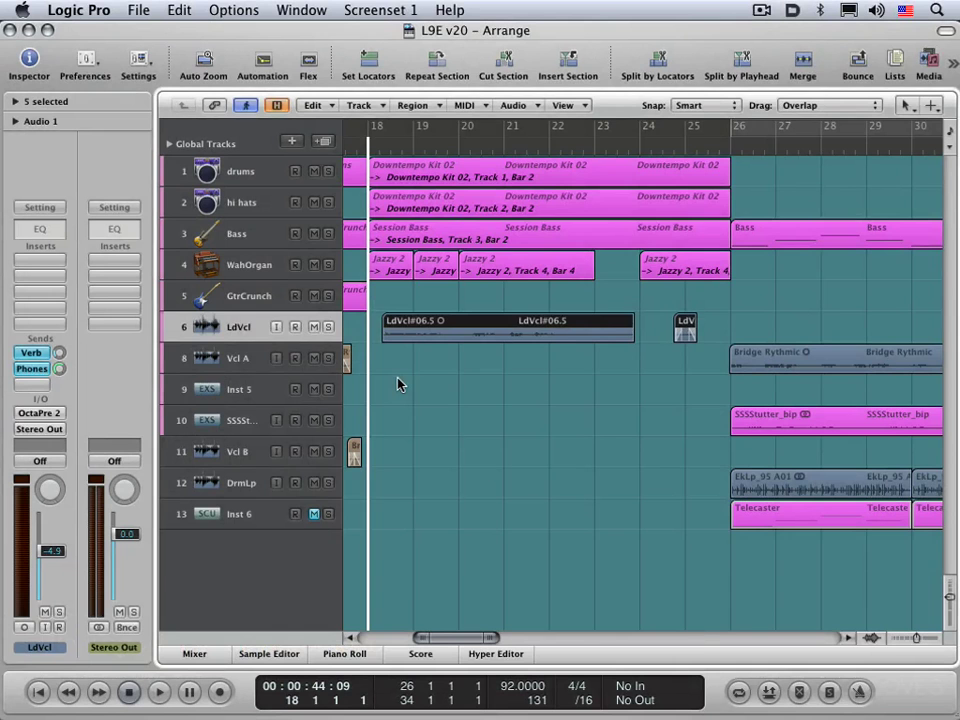
Glance at the mixer, then turn on the track automation lanes.
key("x")
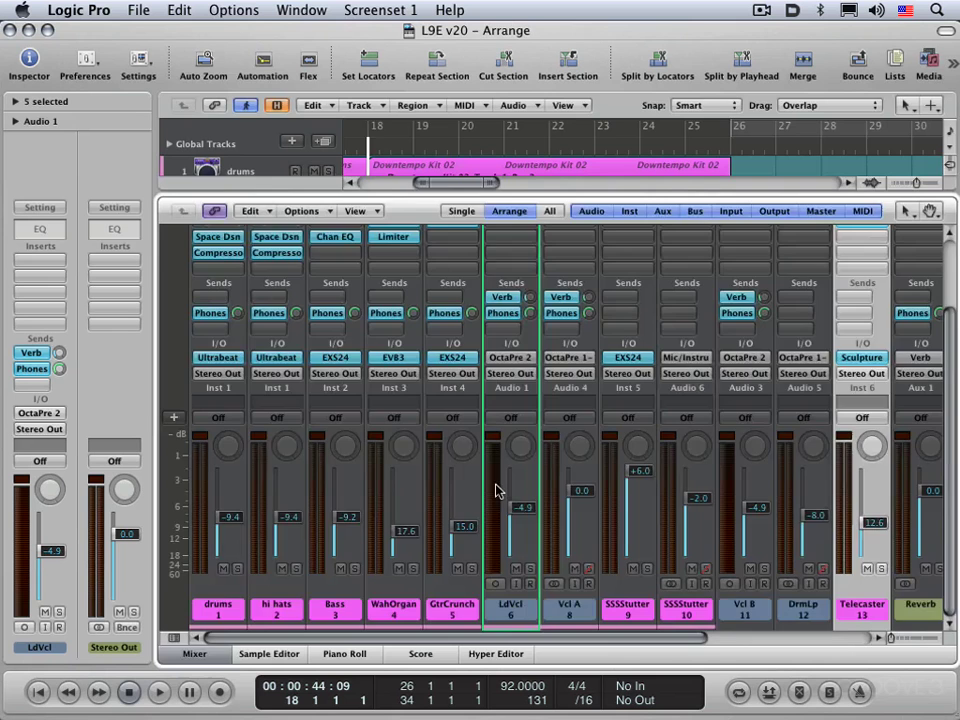
key("x")
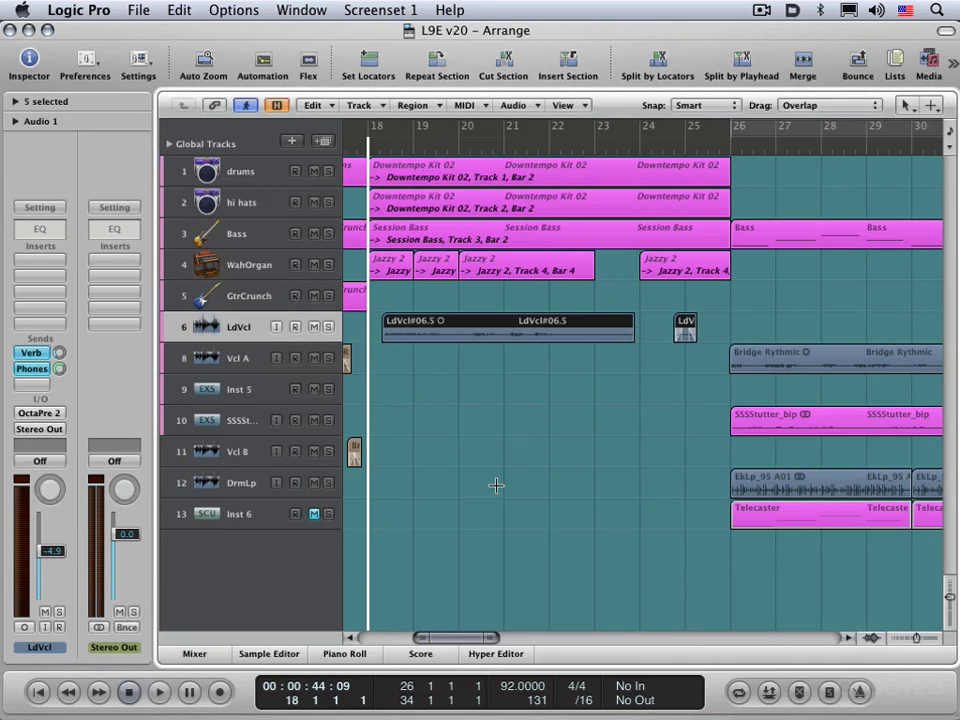
left_click(586, 105)
left_click(579, 122)
key("a")
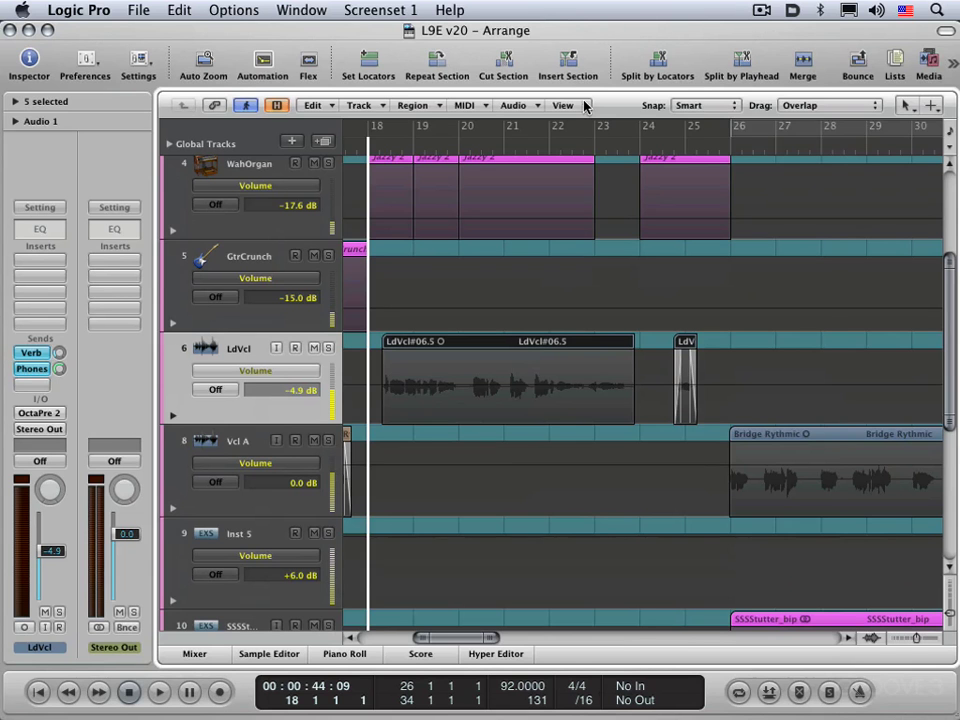
Toggle the Volume automation lanes off and on, leaving automation shown on all tracks.
left_click(585, 105)
left_click(590, 121)
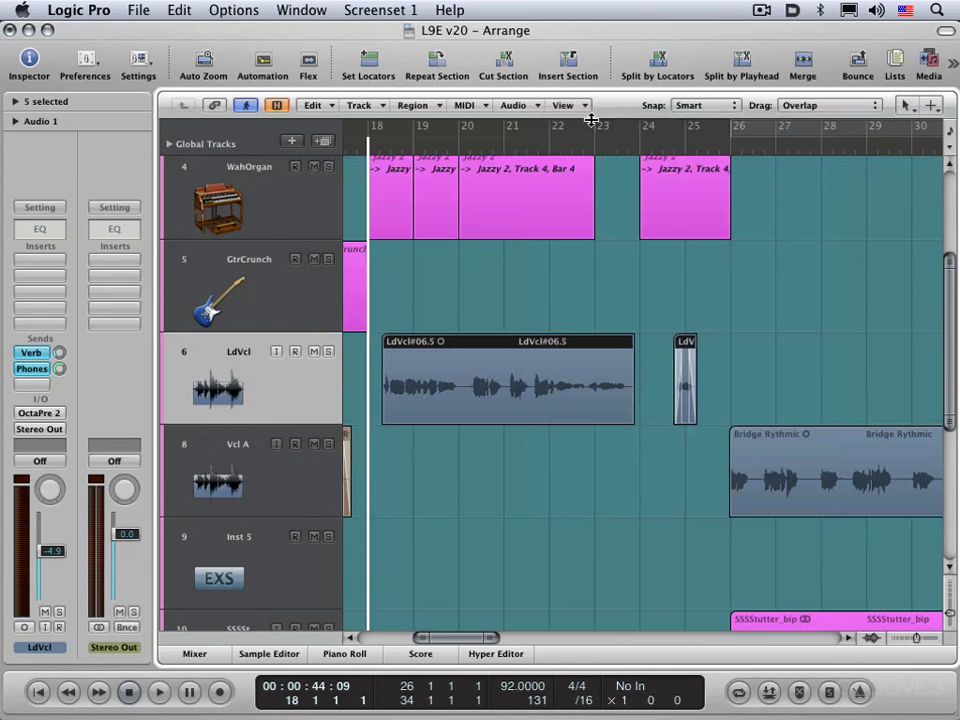
left_click(579, 105)
left_click(575, 121)
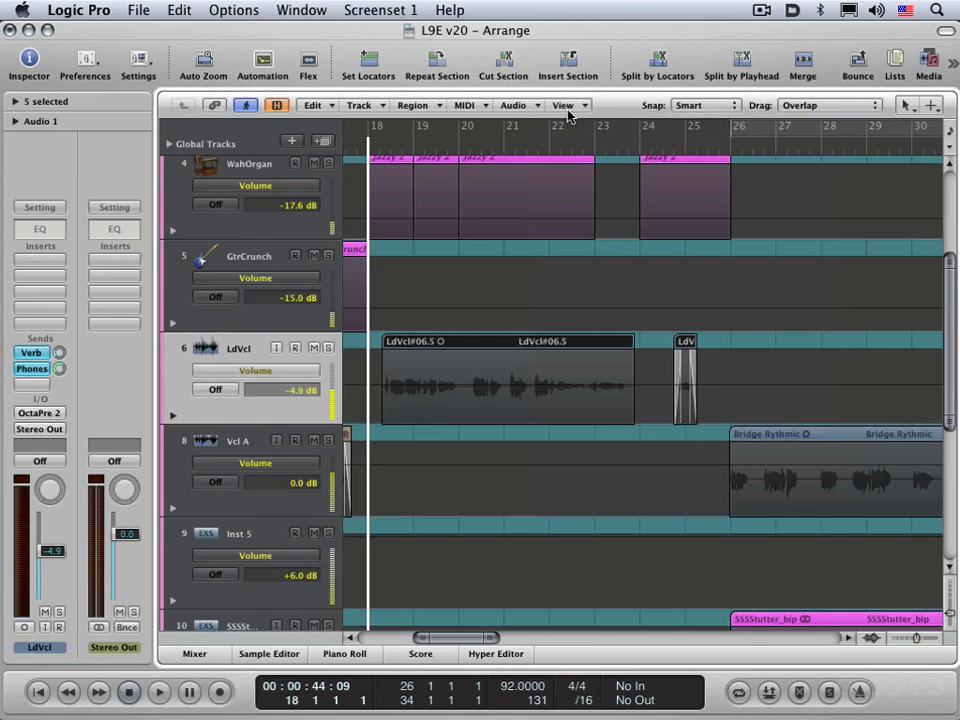
key("a")
key("a")
key("a")
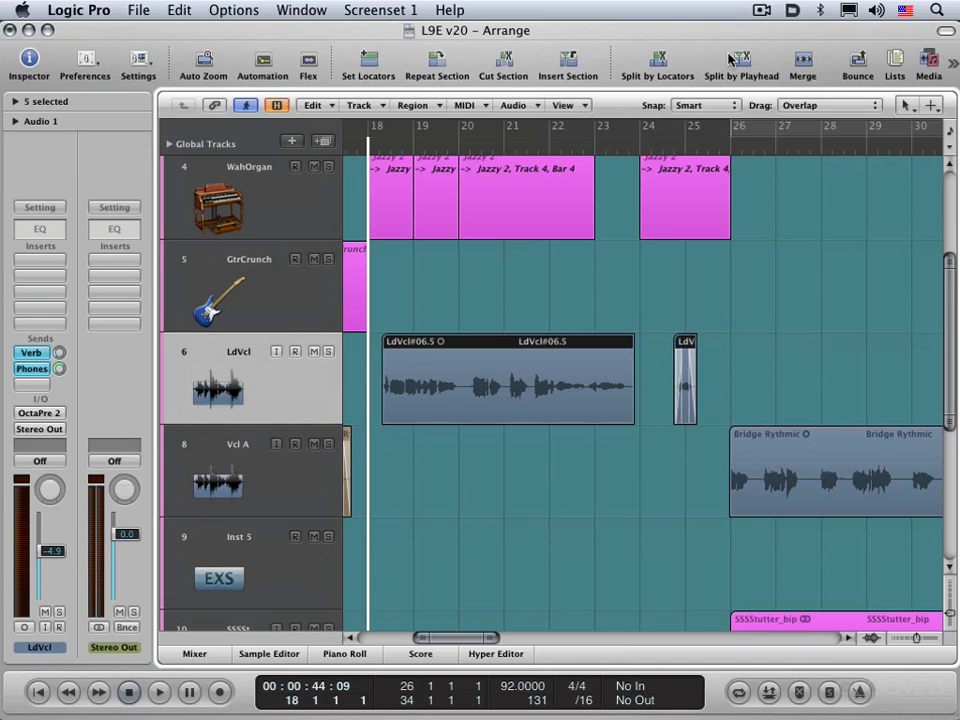
left_click(265, 60)
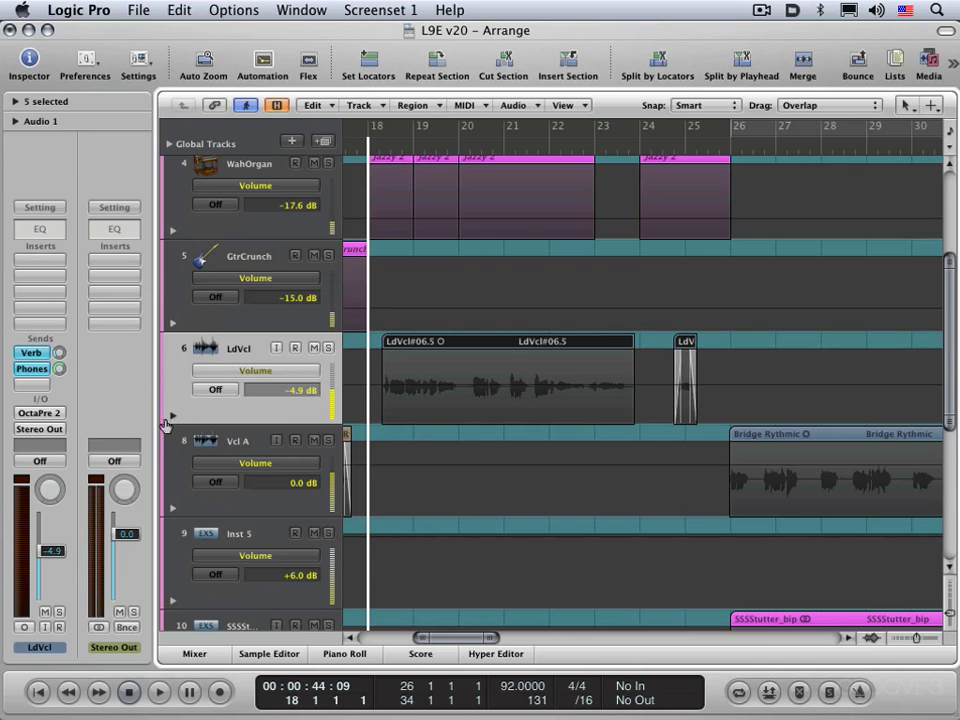
Make the LdVcl track taller and check its parameter list, keeping Volume at -4.9 dB.
mouse_move(163, 426)
left_mouse_down()
mouse_move(157, 497)
mouse_move(169, 429)
left_mouse_up()
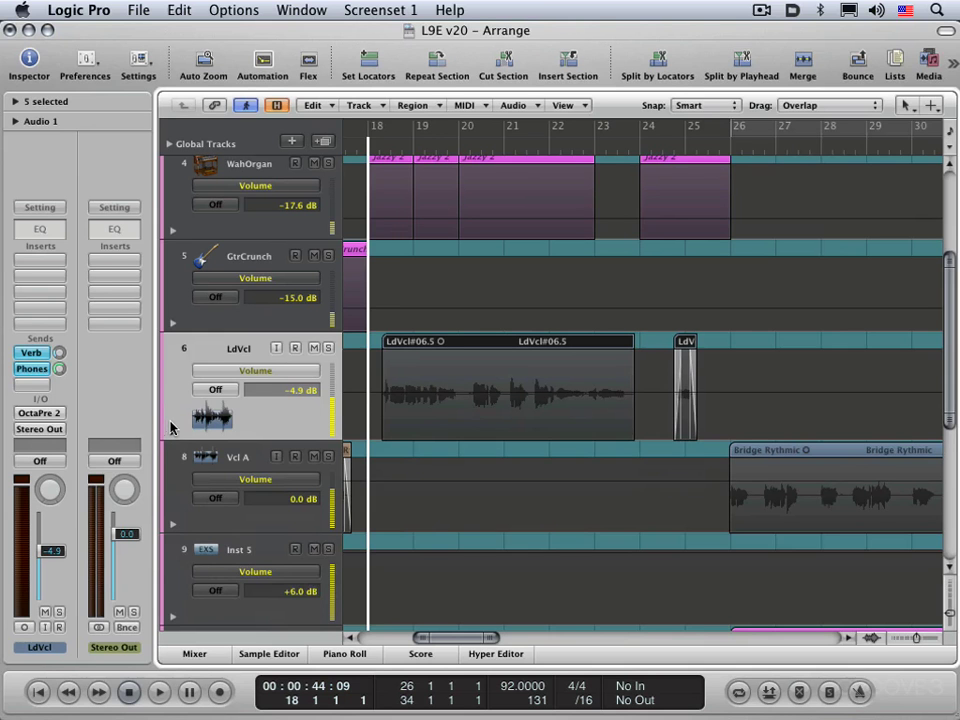
key("ctrl+z")
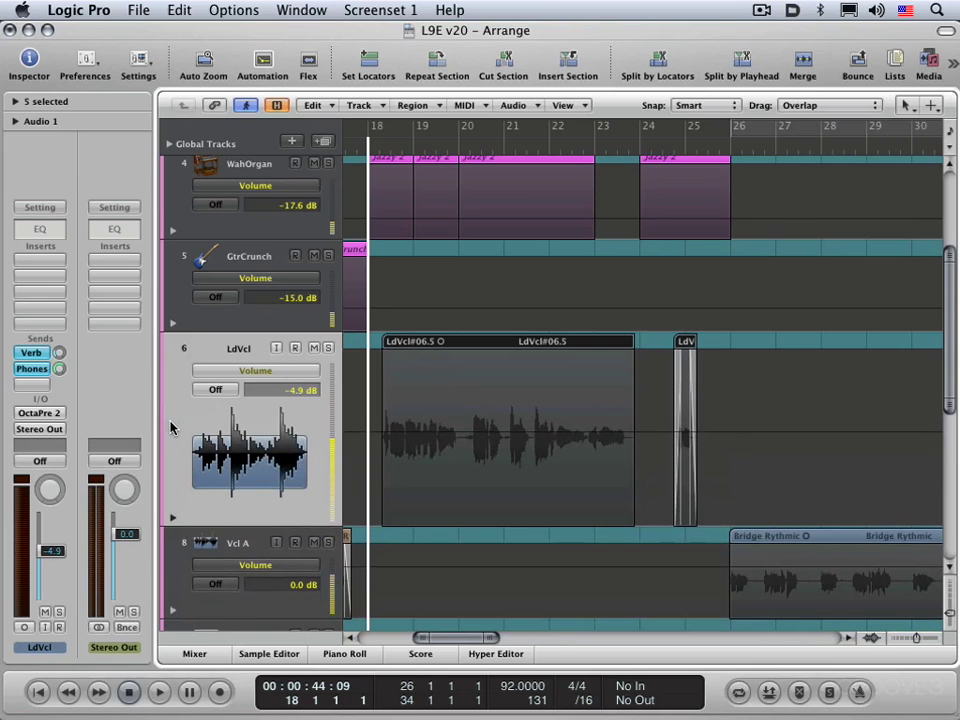
left_click(254, 372)
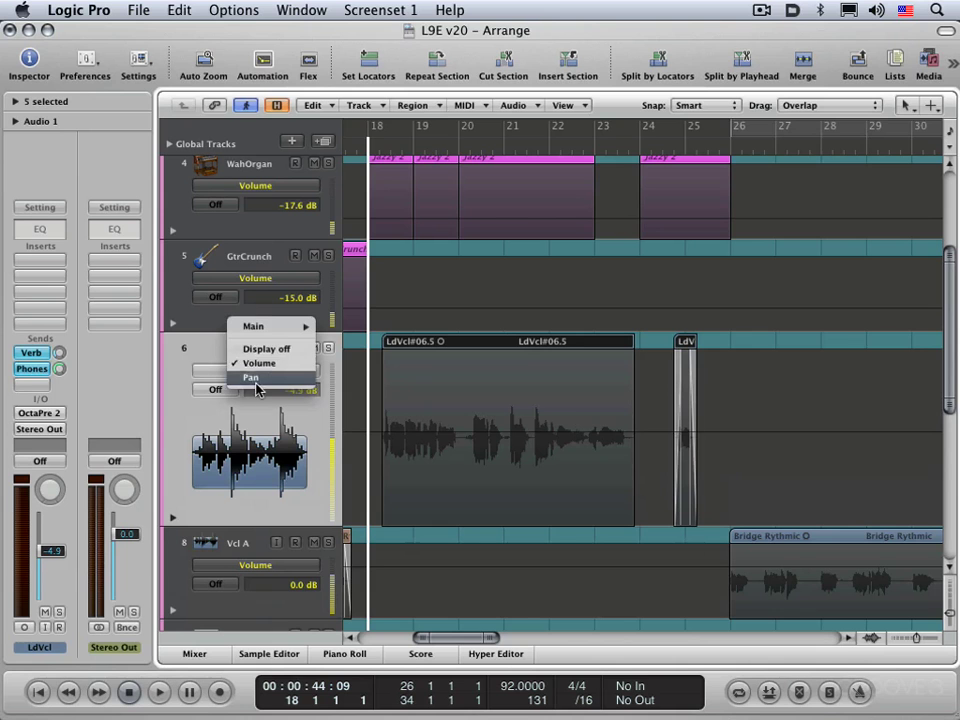
mouse_move(282, 327)
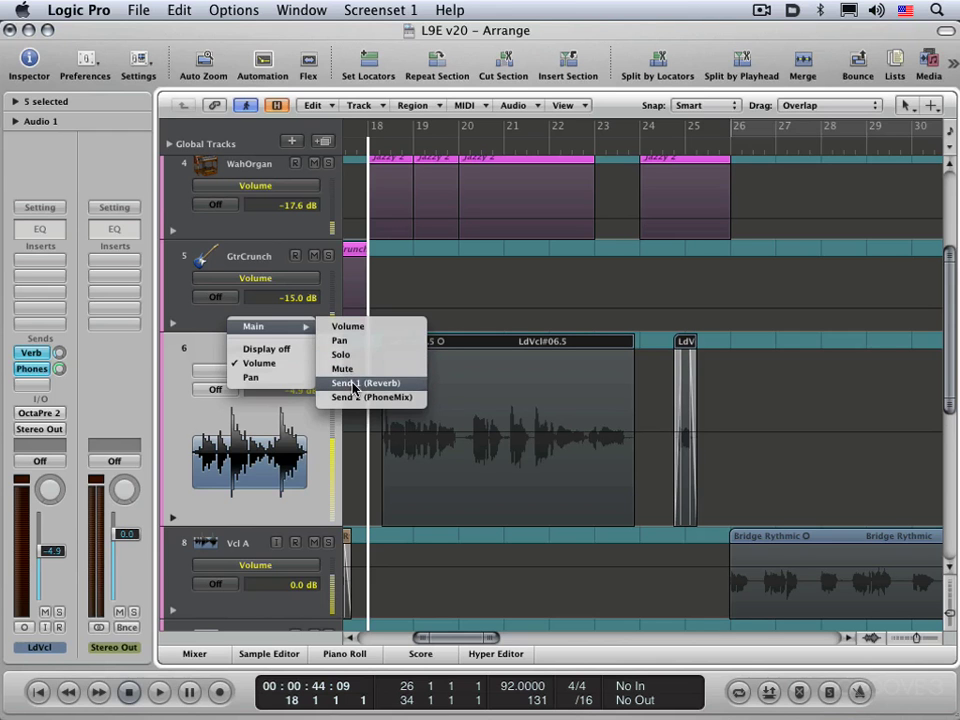
left_click(300, 410)
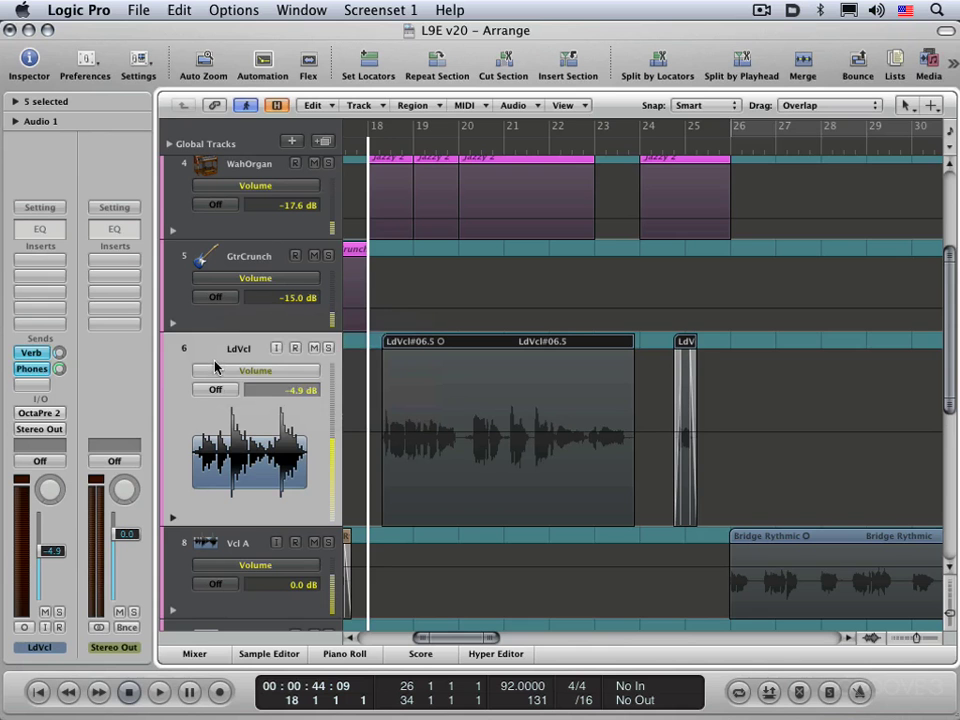
Select WahOrgan and browse its automation parameter list without changing it.
left_click(251, 163)
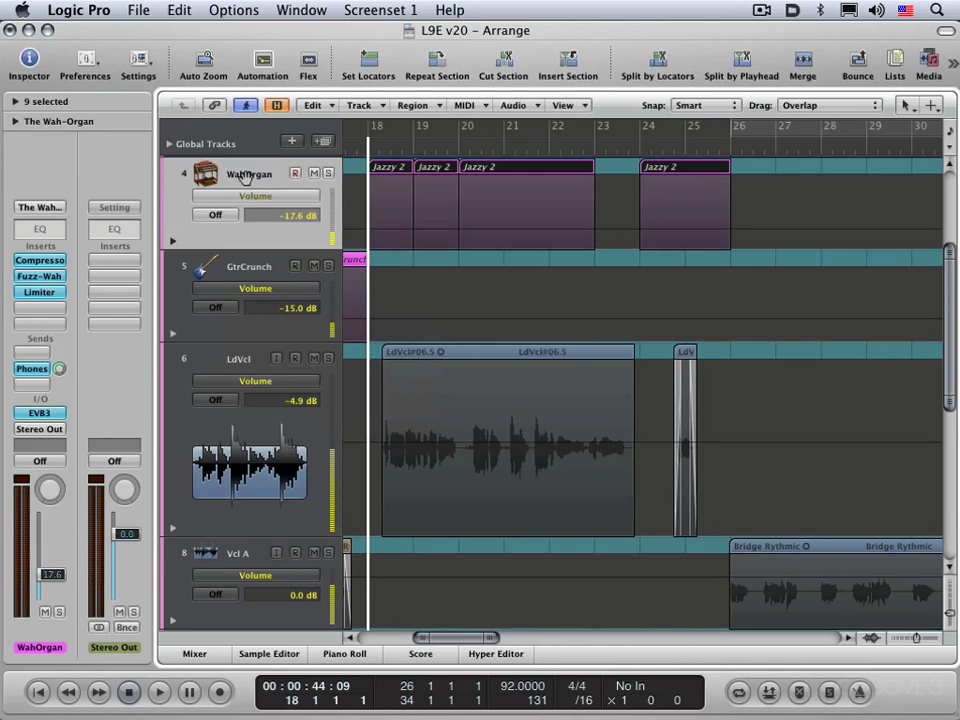
left_click(256, 195)
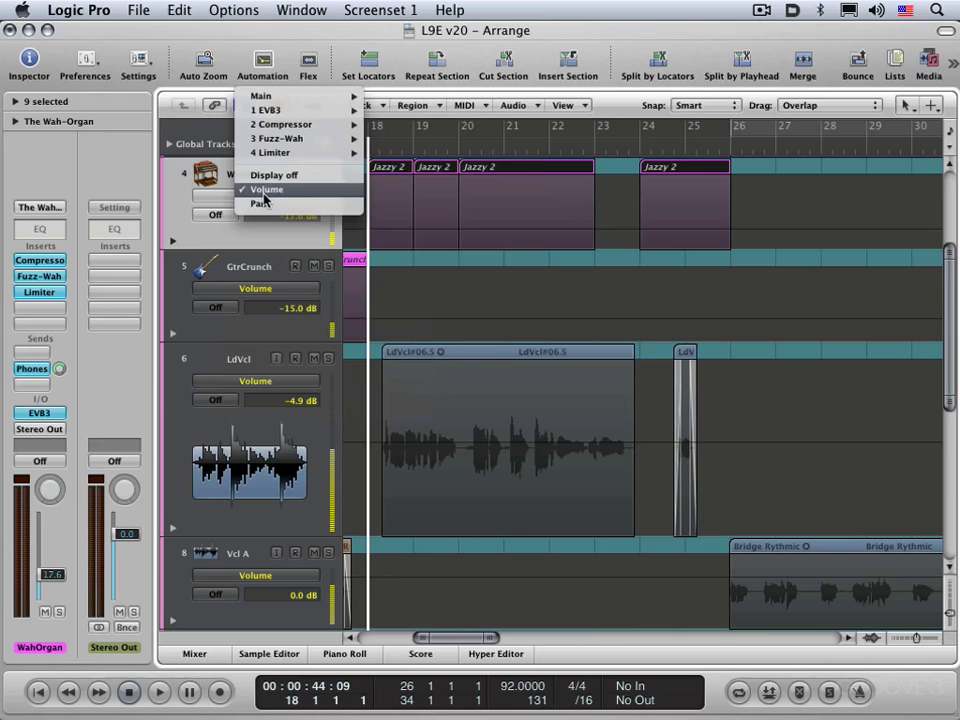
mouse_move(265, 112)
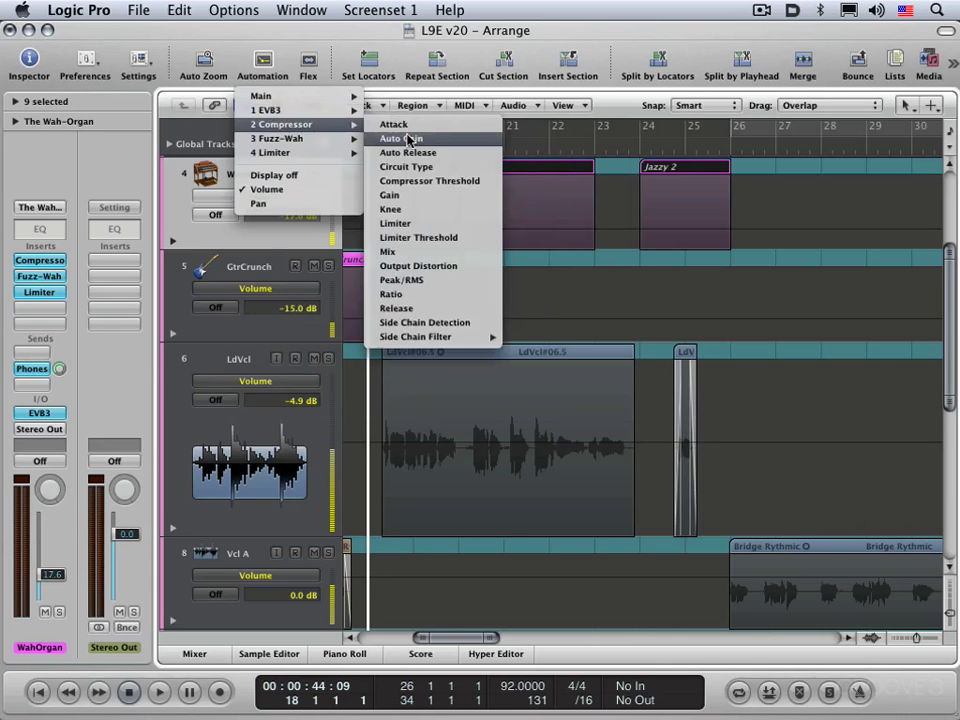
mouse_move(268, 145)
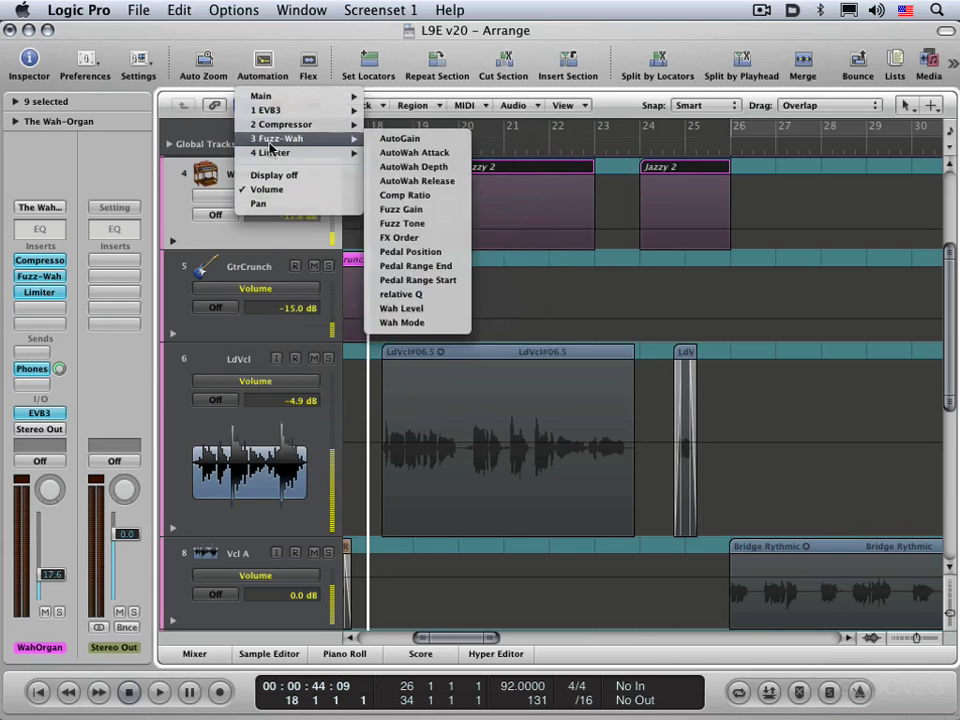
left_click(260, 428)
Add a Send 1 (Reverb) automation lane under LdVcl, then collapse it.
left_click(272, 424)
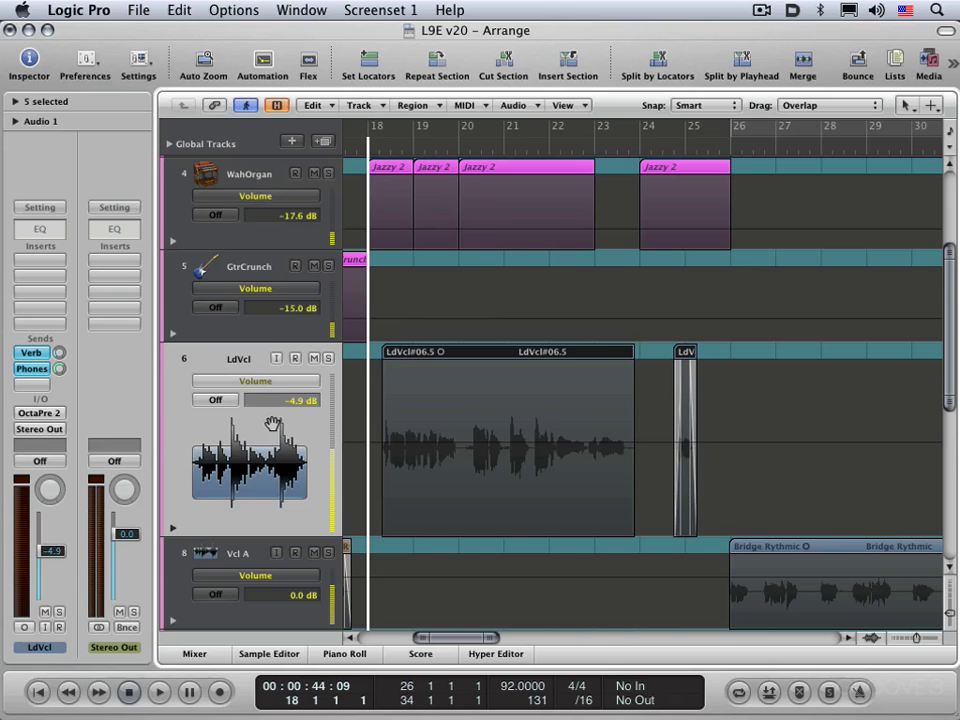
left_click(174, 528)
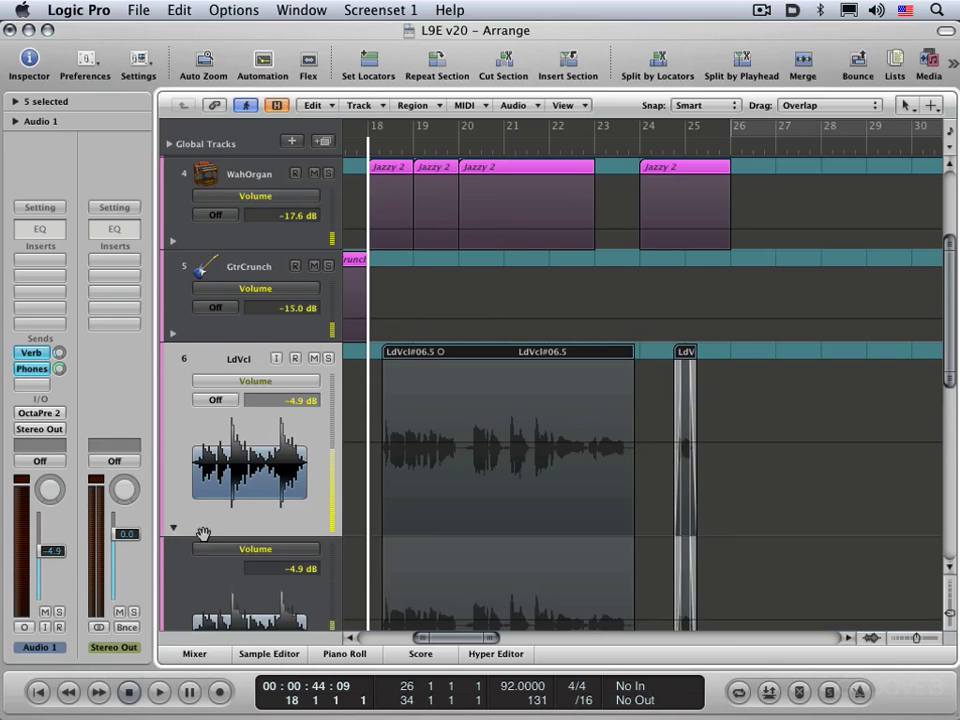
scroll(203, 533, "down", 3)
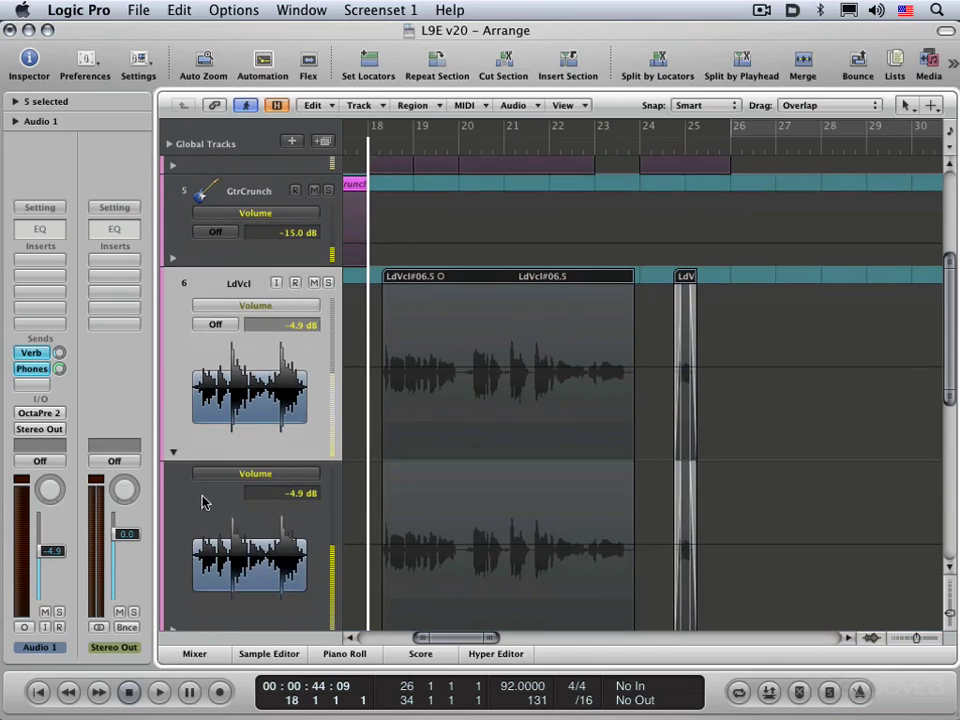
left_click(263, 473)
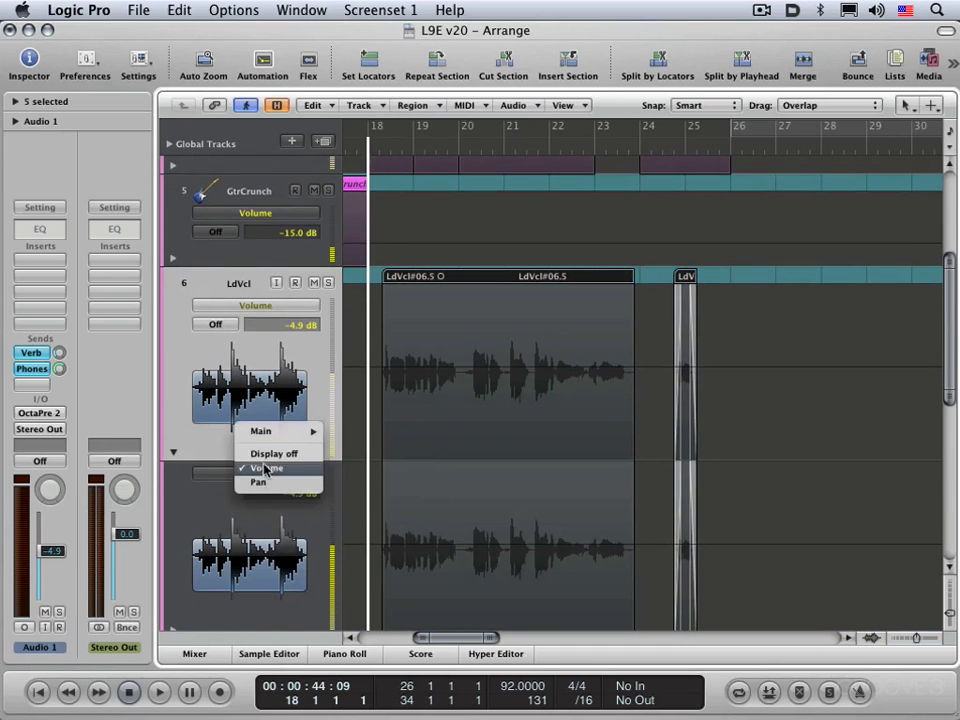
mouse_move(259, 431)
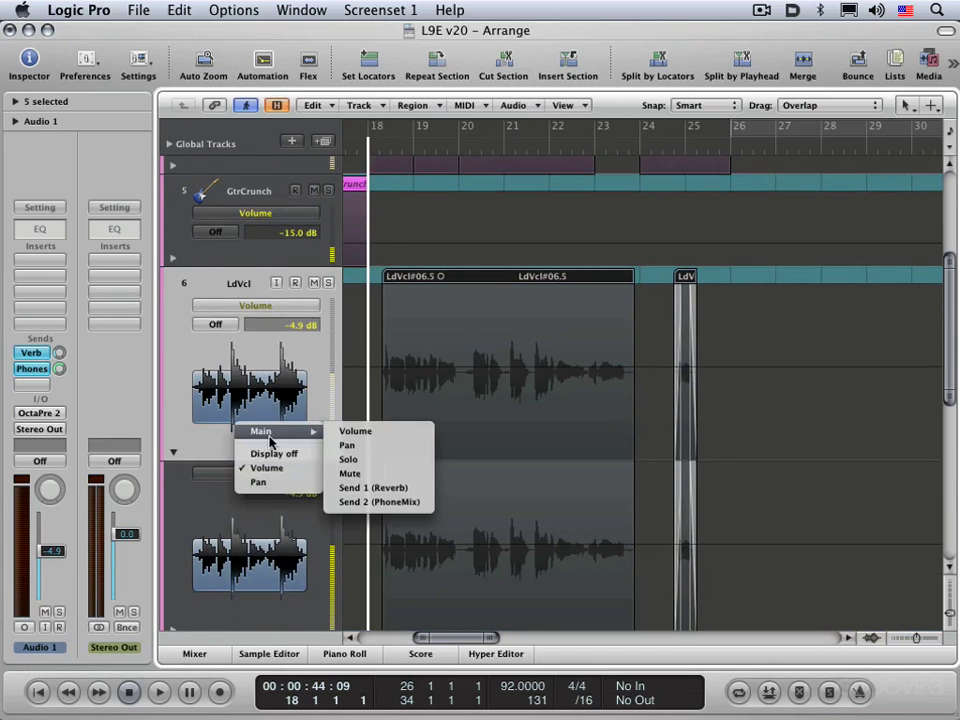
left_click(366, 488)
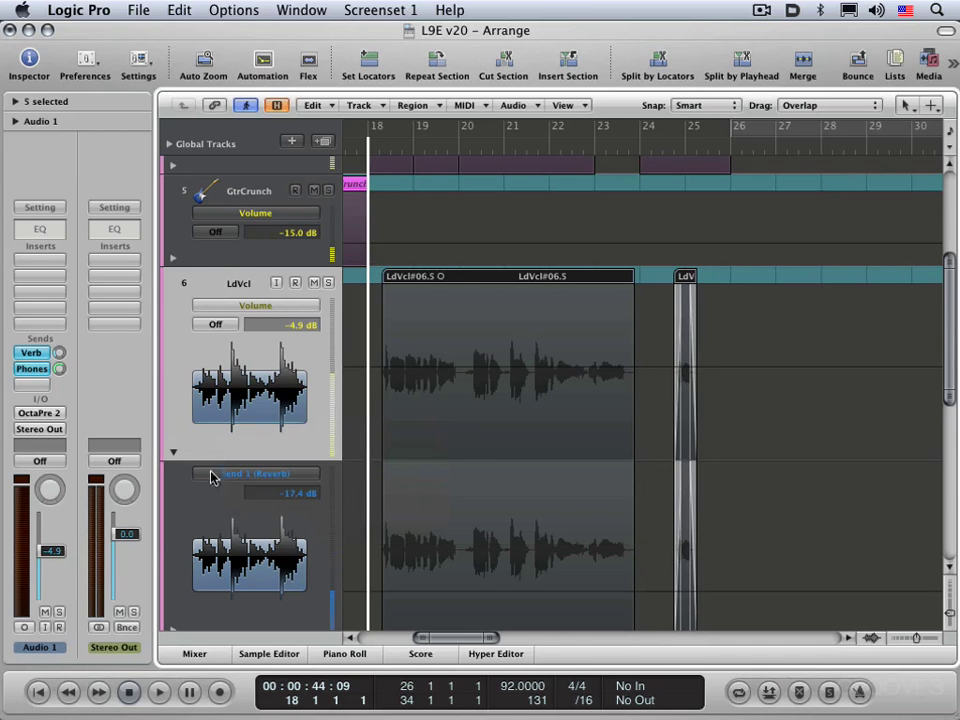
left_click(173, 453)
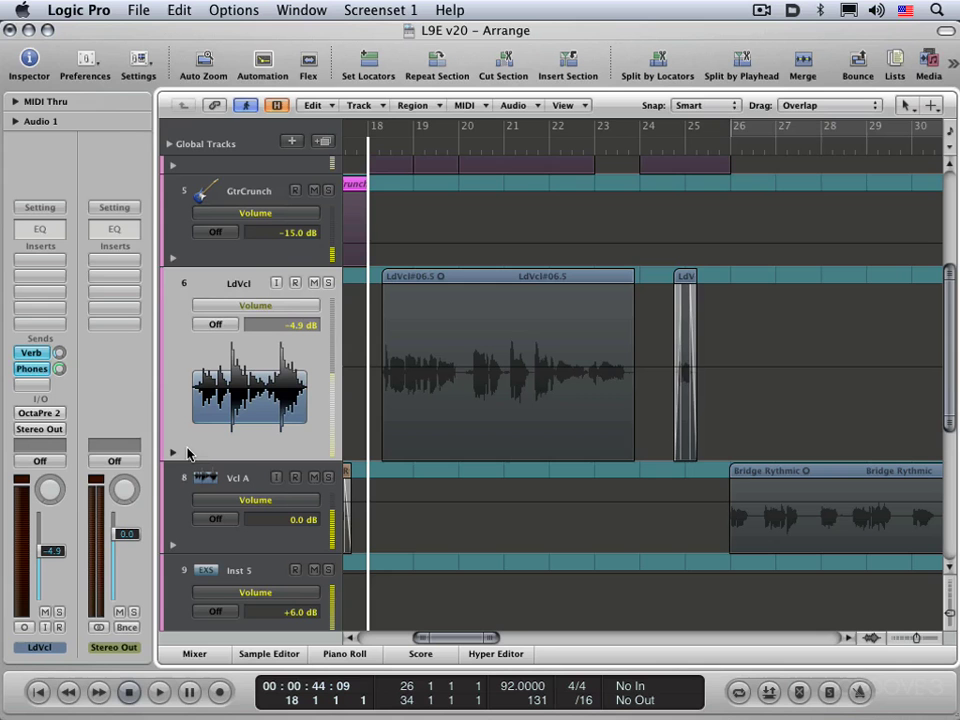
left_click(94, 59)
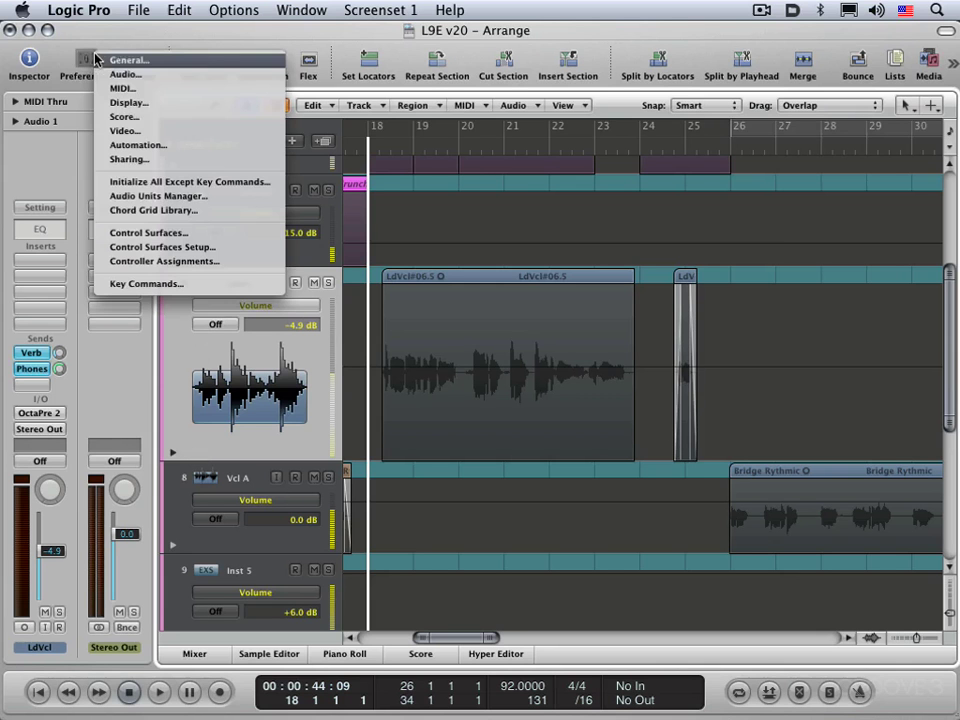
left_click(115, 102)
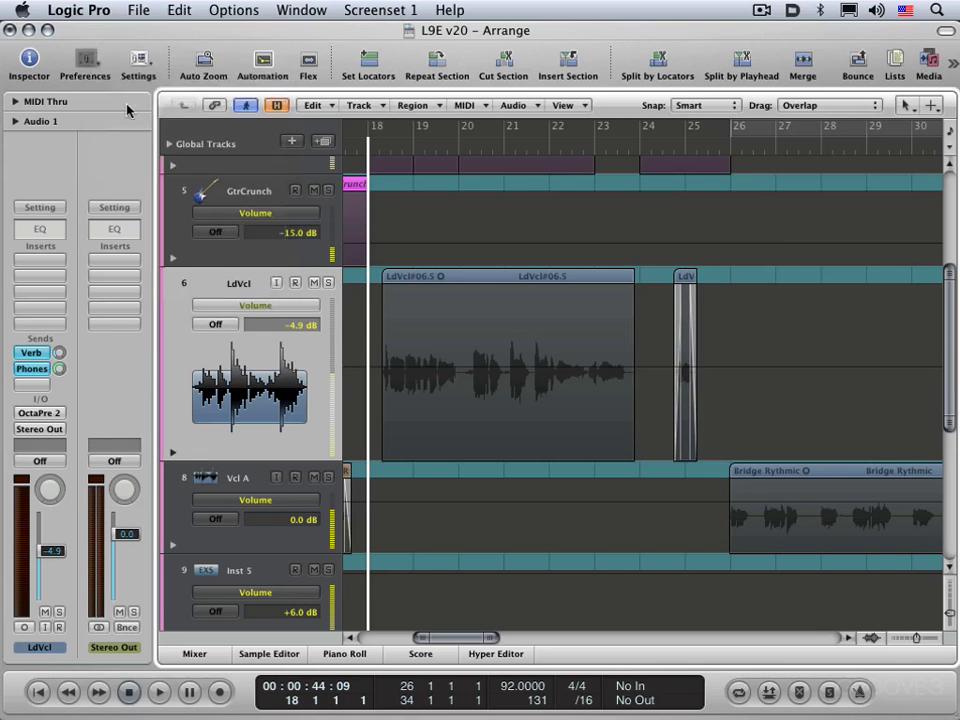
left_click(366, 276)
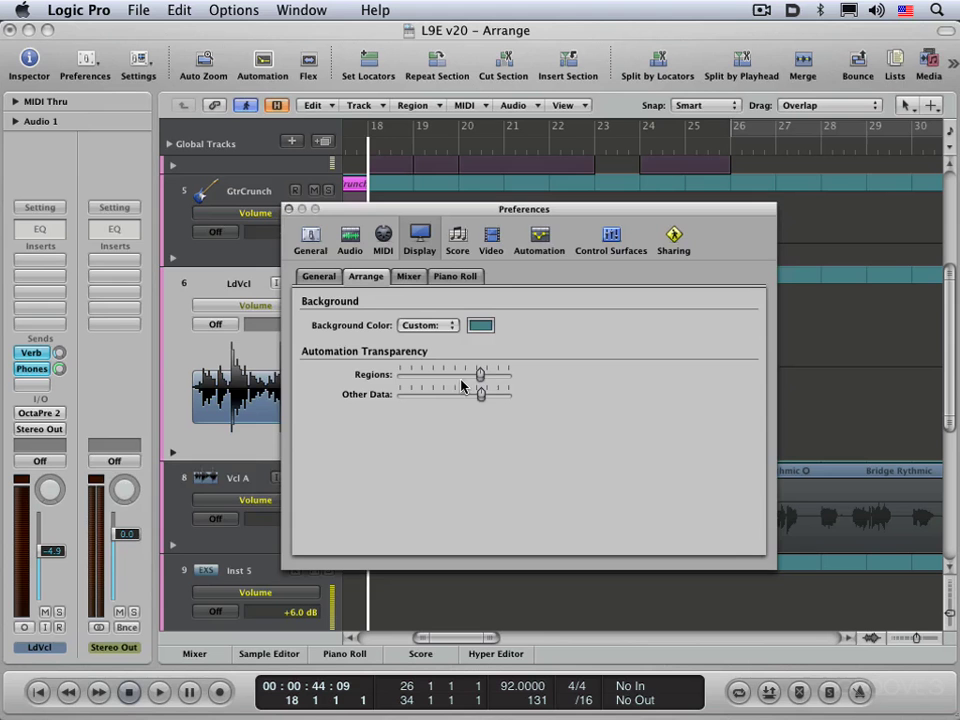
left_click_drag(478, 211, 298, 215)
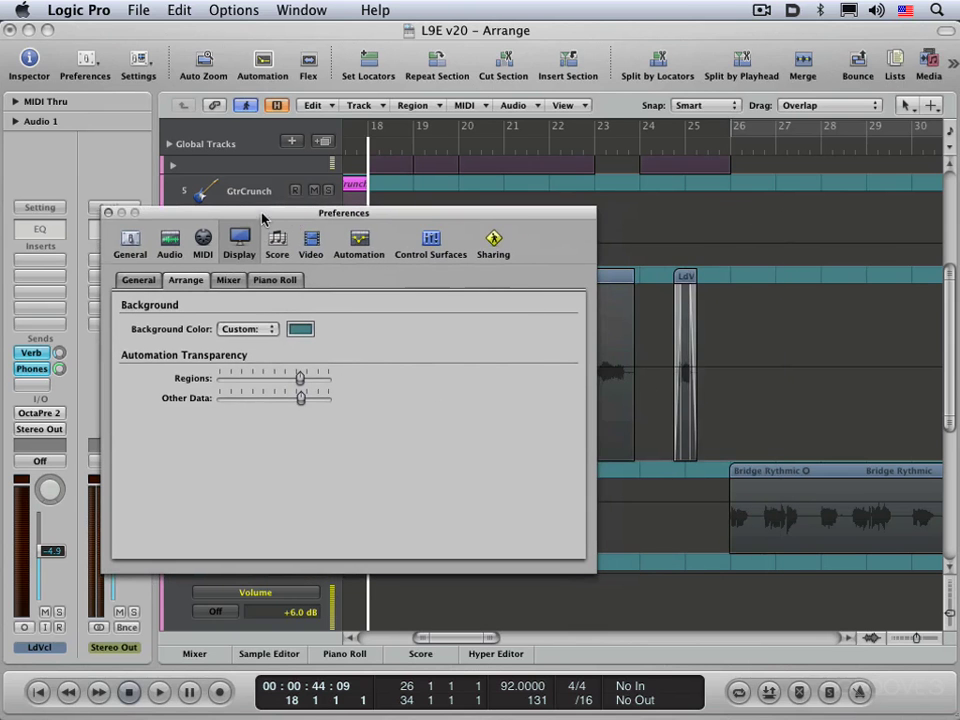
left_click_drag(258, 214, 154, 192)
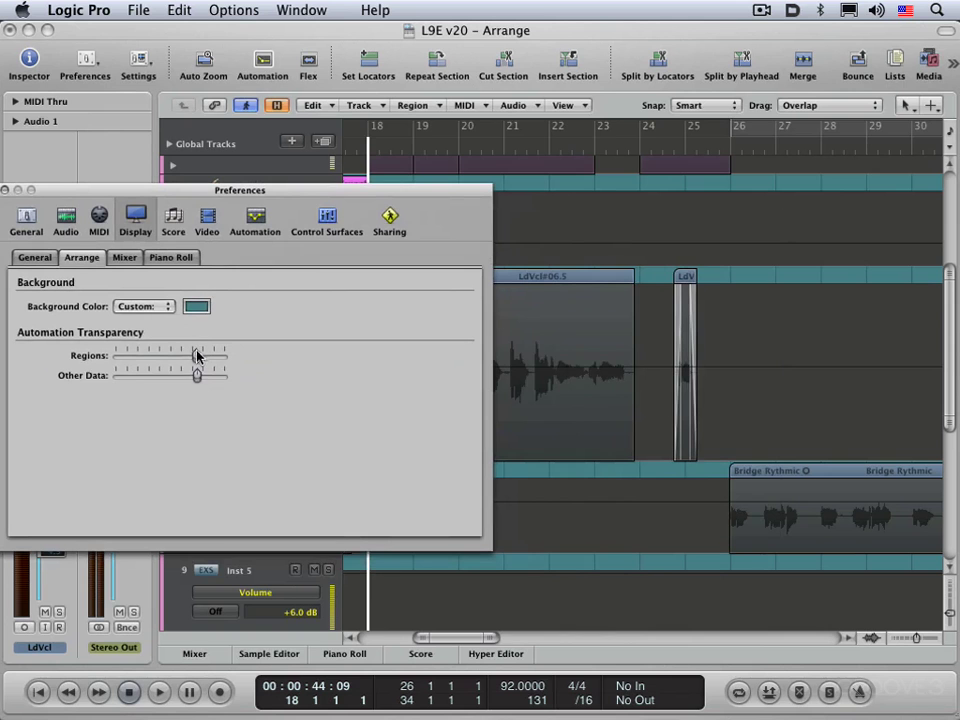
left_click_drag(197, 356, 179, 377)
left_click_drag(78, 192, 253, 226)
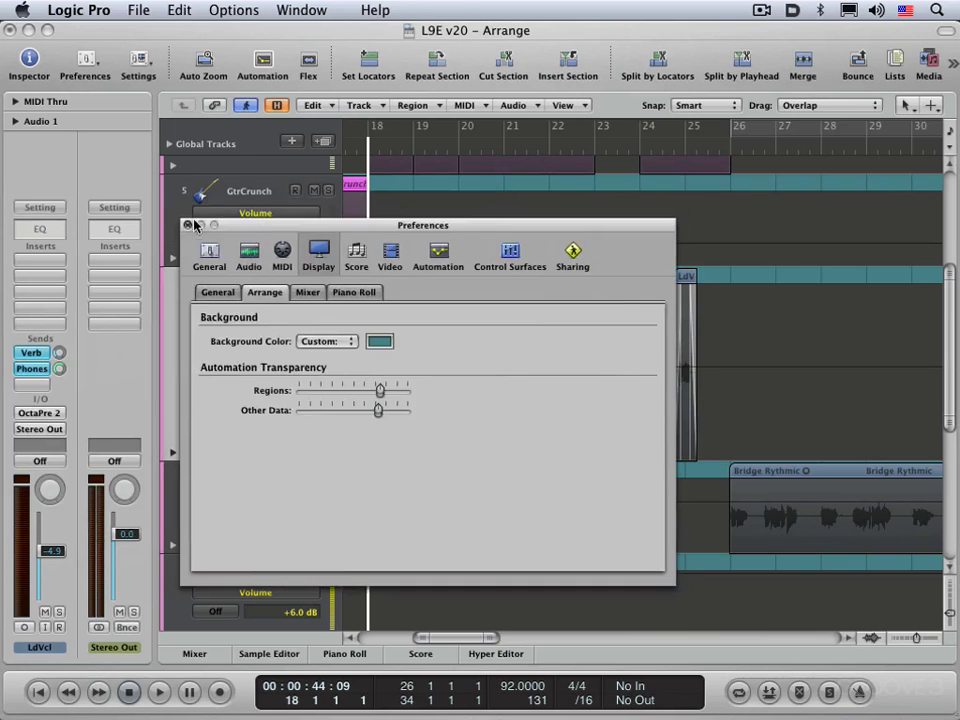
left_click(189, 222)
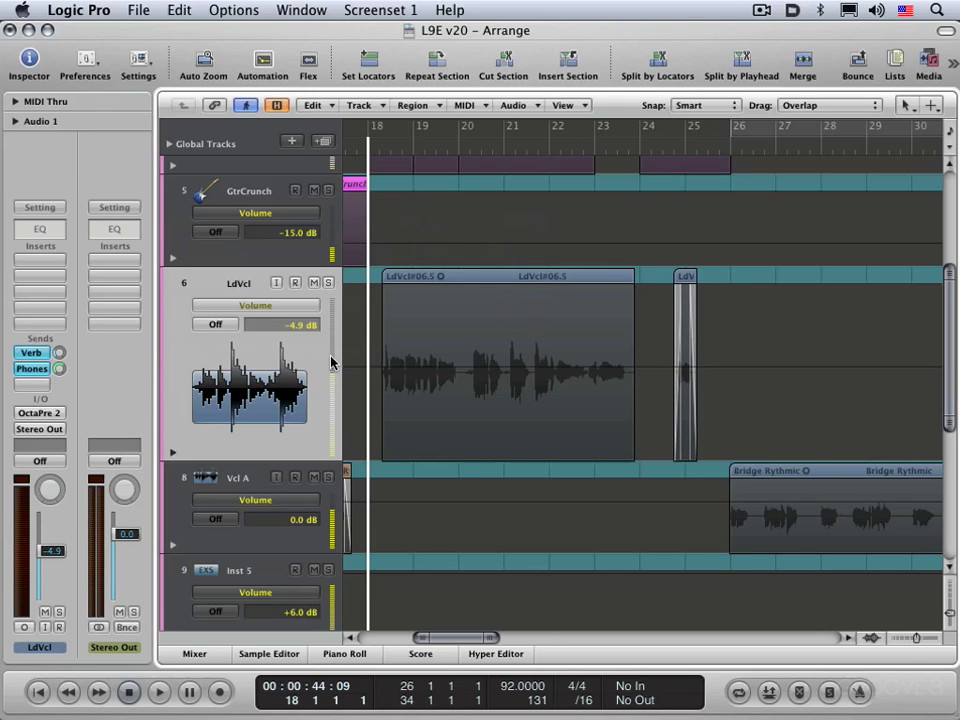
Set LdVcl's automation mode to Off and bring up the Mixer.
left_click(218, 322)
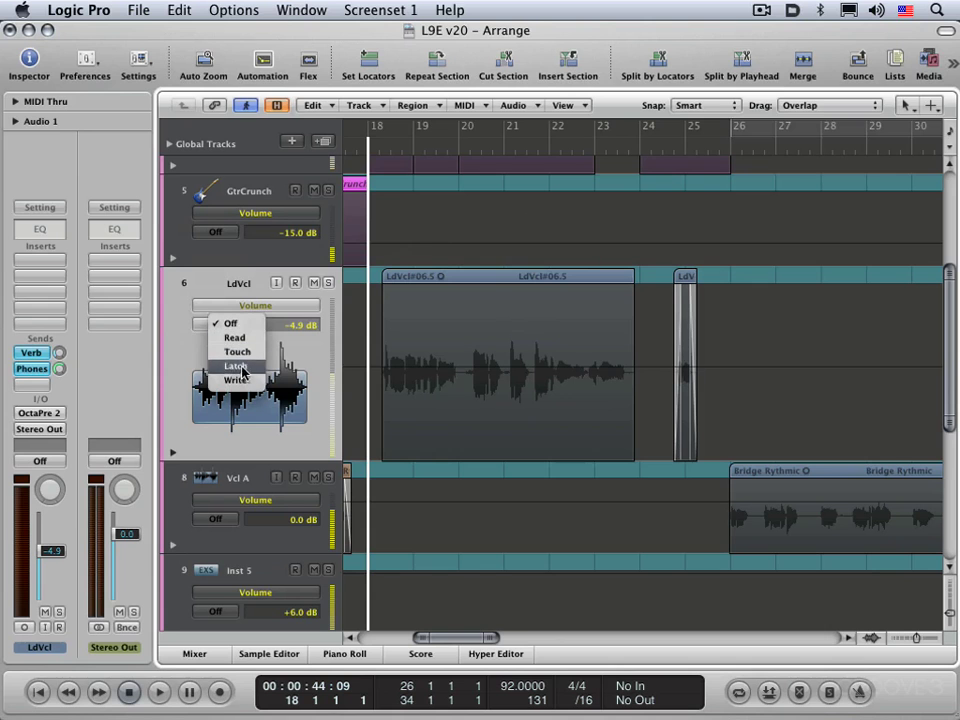
key("Escape")
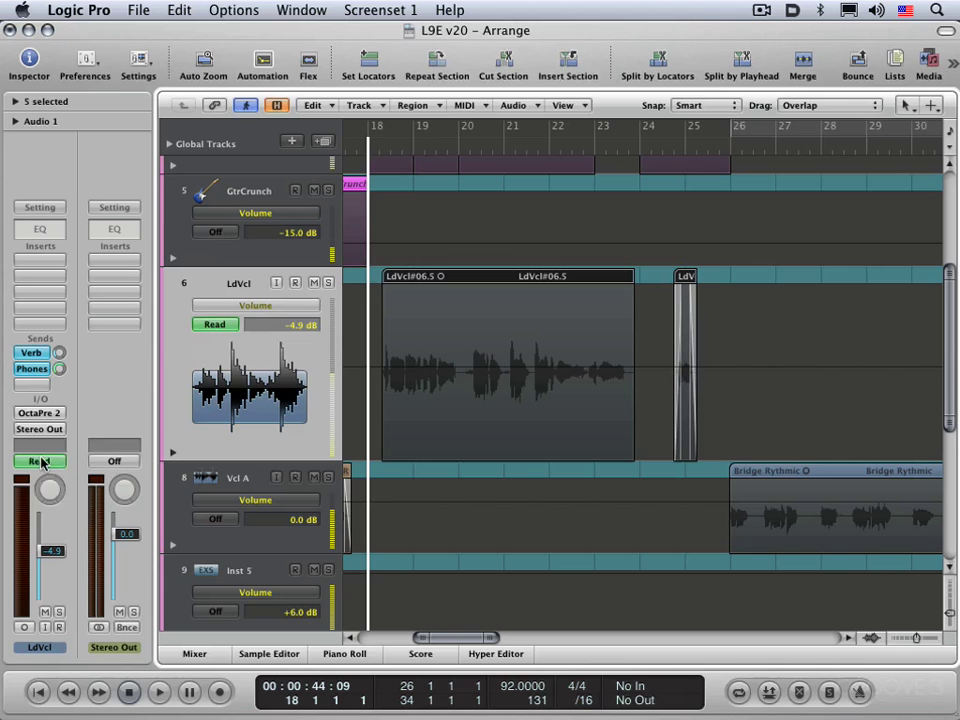
left_click(42, 460)
left_click(52, 446)
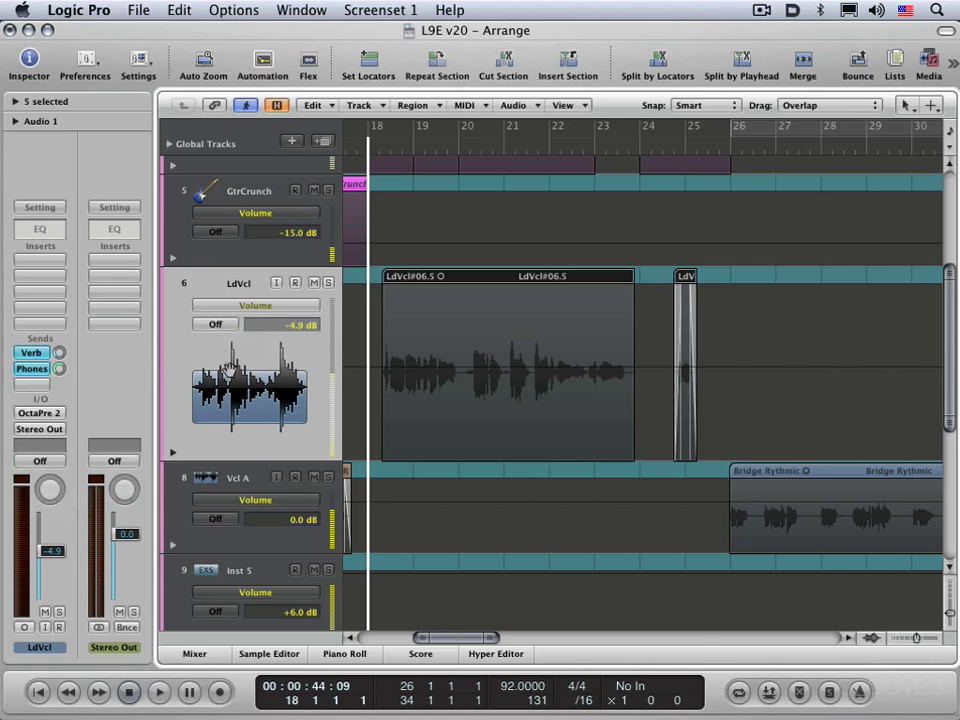
key("x")
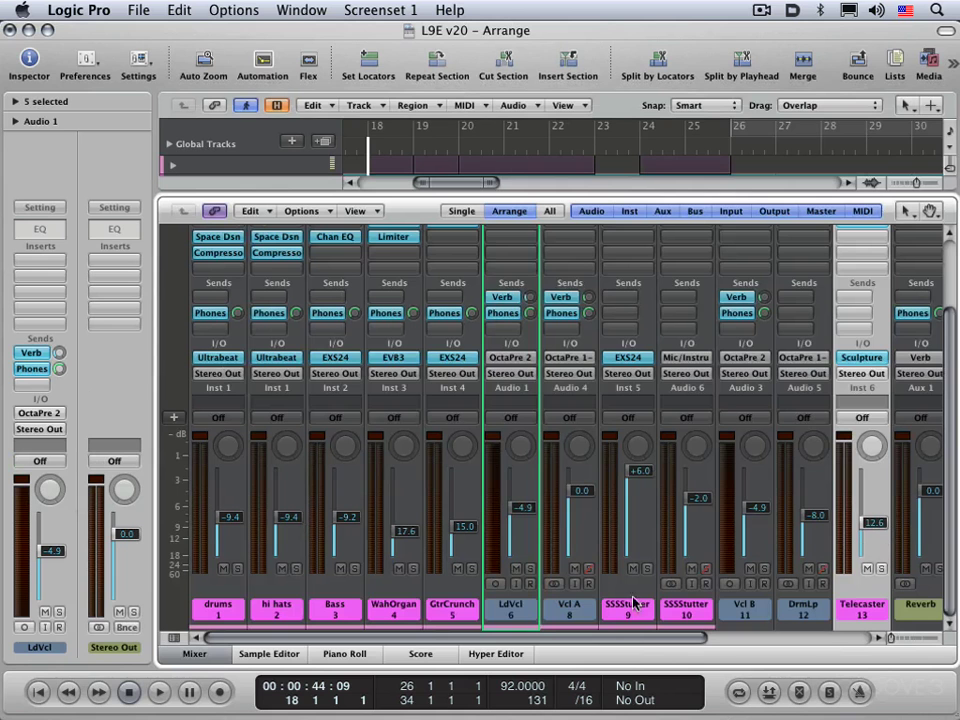
Set every channel strip's automation mode to Read.
left_click(511, 418)
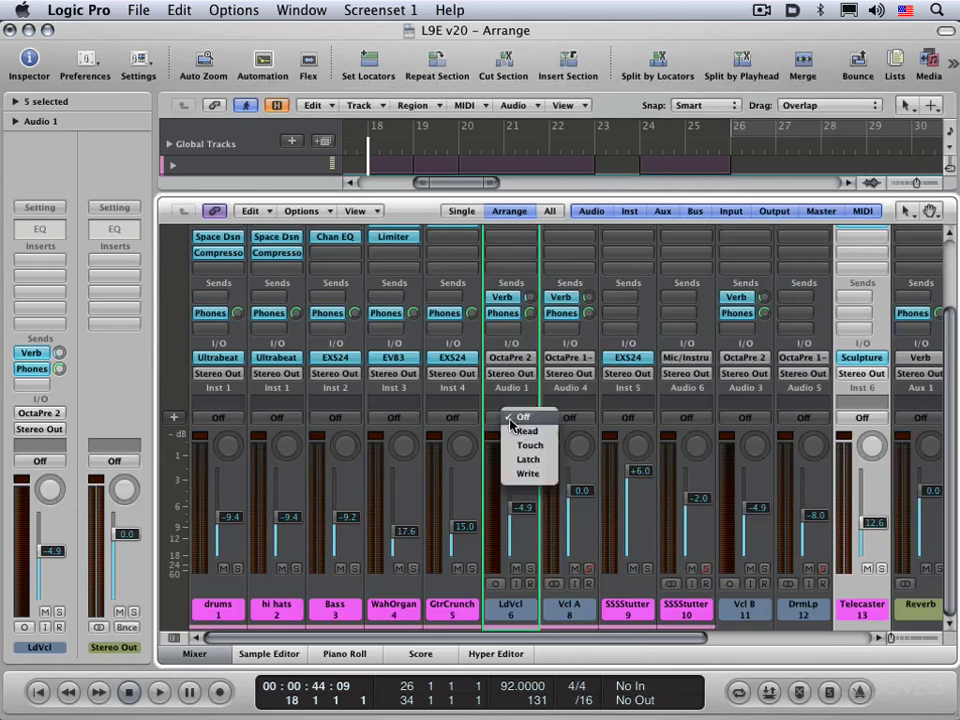
left_click(521, 432)
left_click(520, 418)
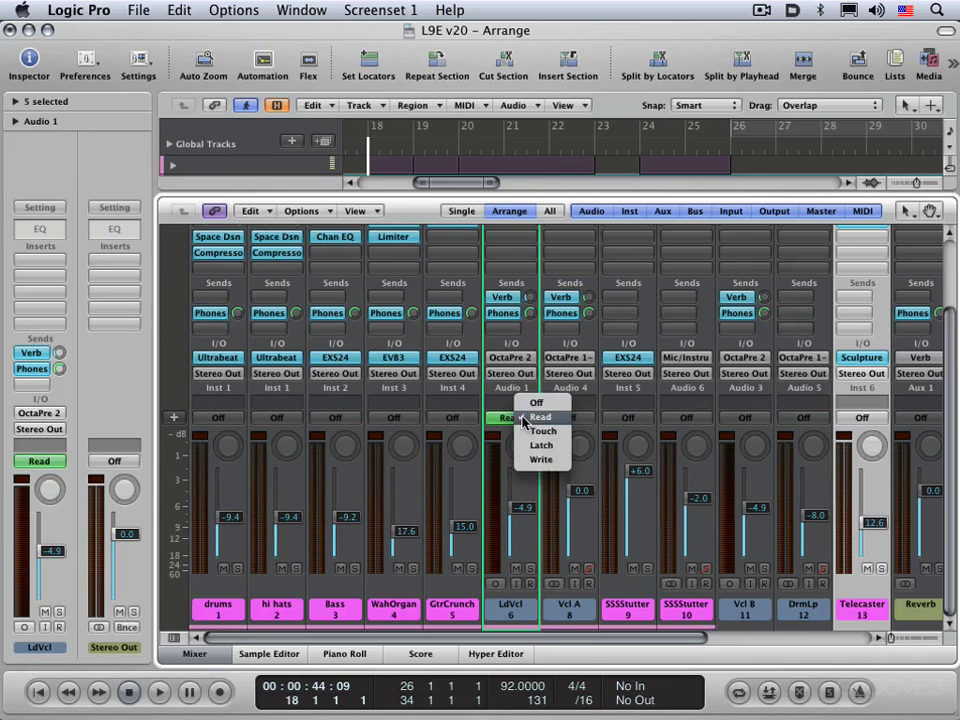
left_click(527, 404)
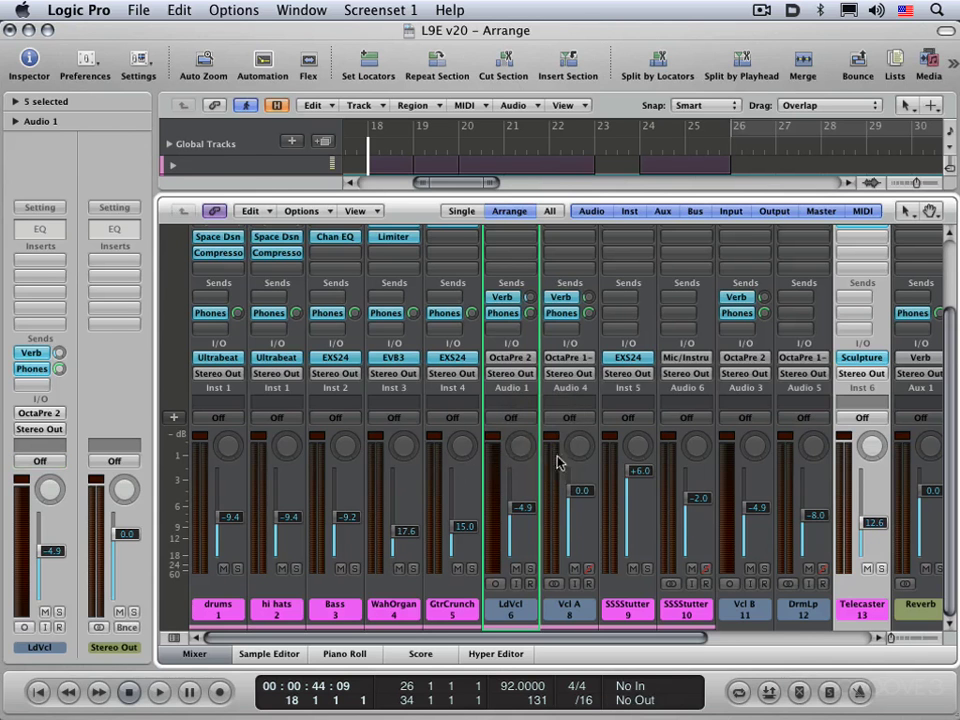
left_click(569, 418)
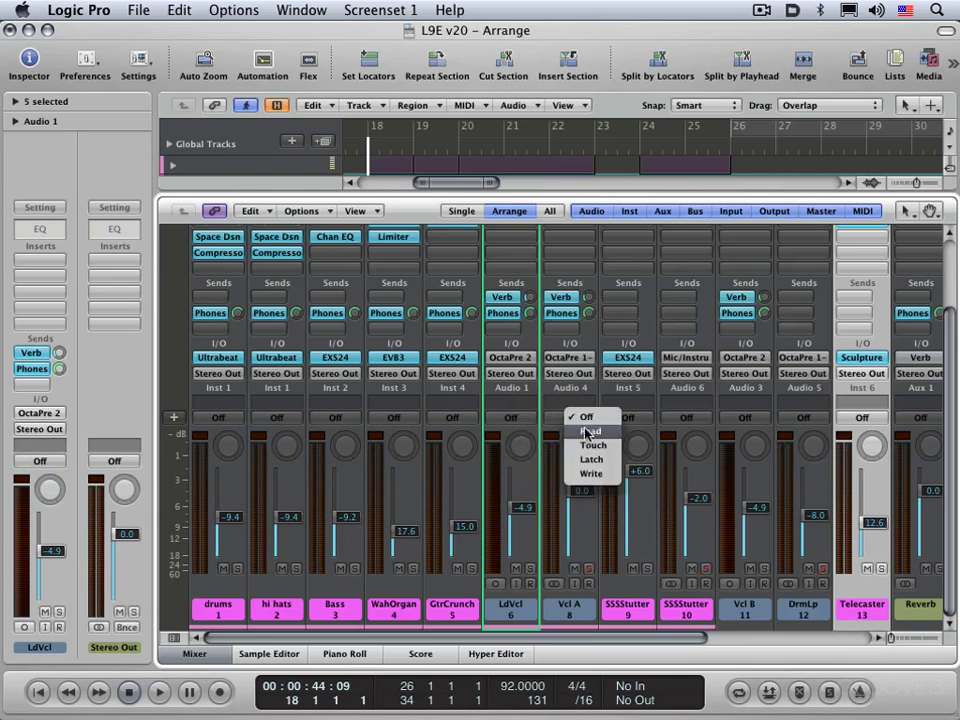
left_click(584, 432)
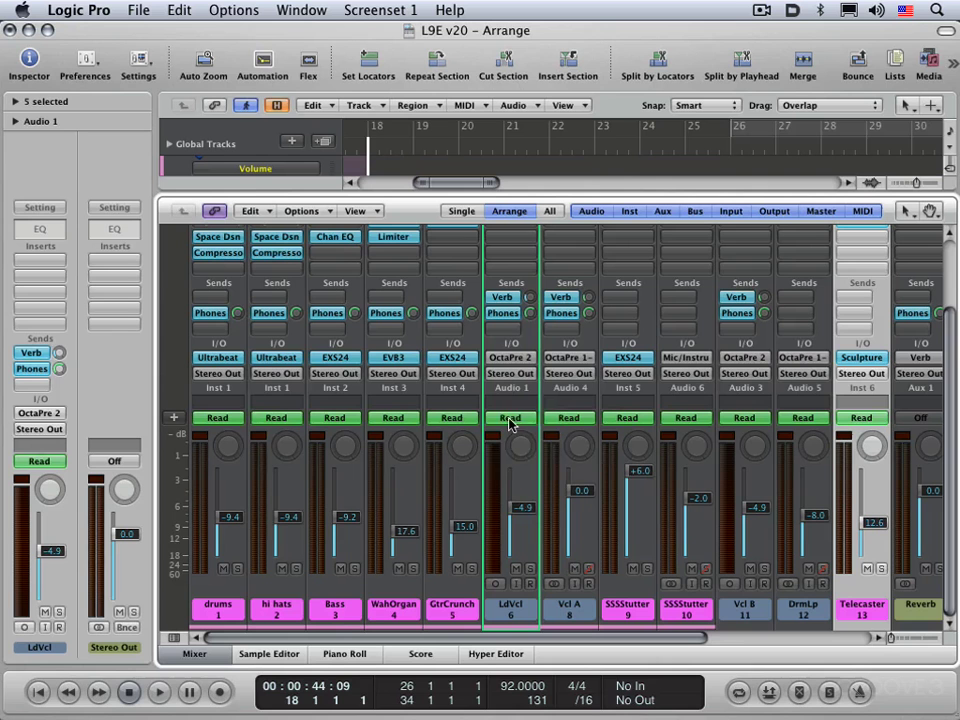
Try Off, Read and Touch automation modes on LdVcl.
left_click(510, 419)
left_click(516, 403)
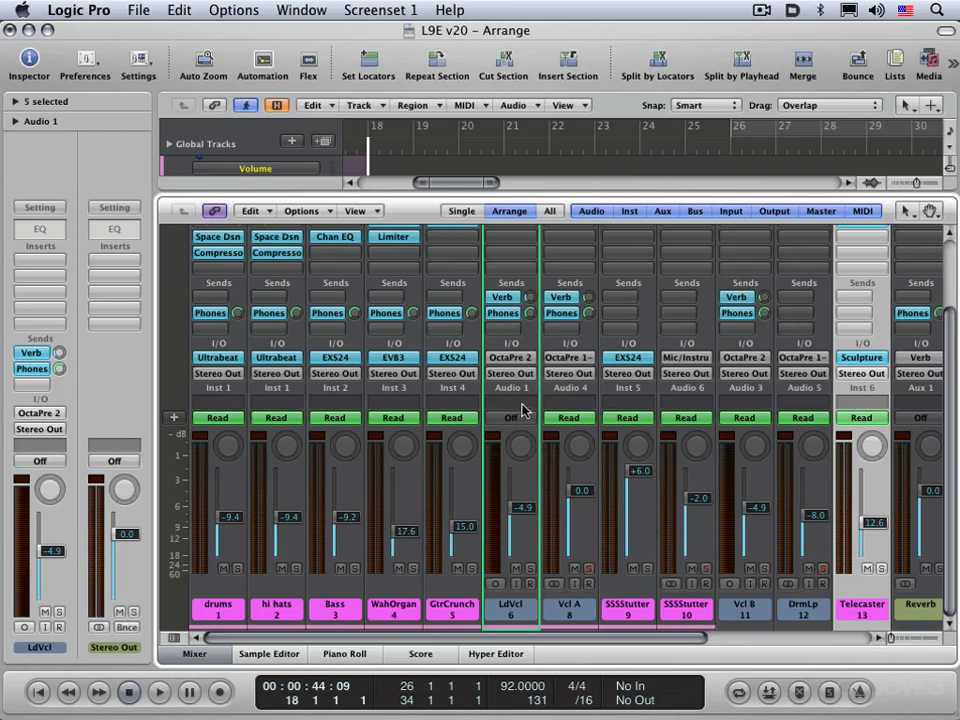
left_click(512, 419)
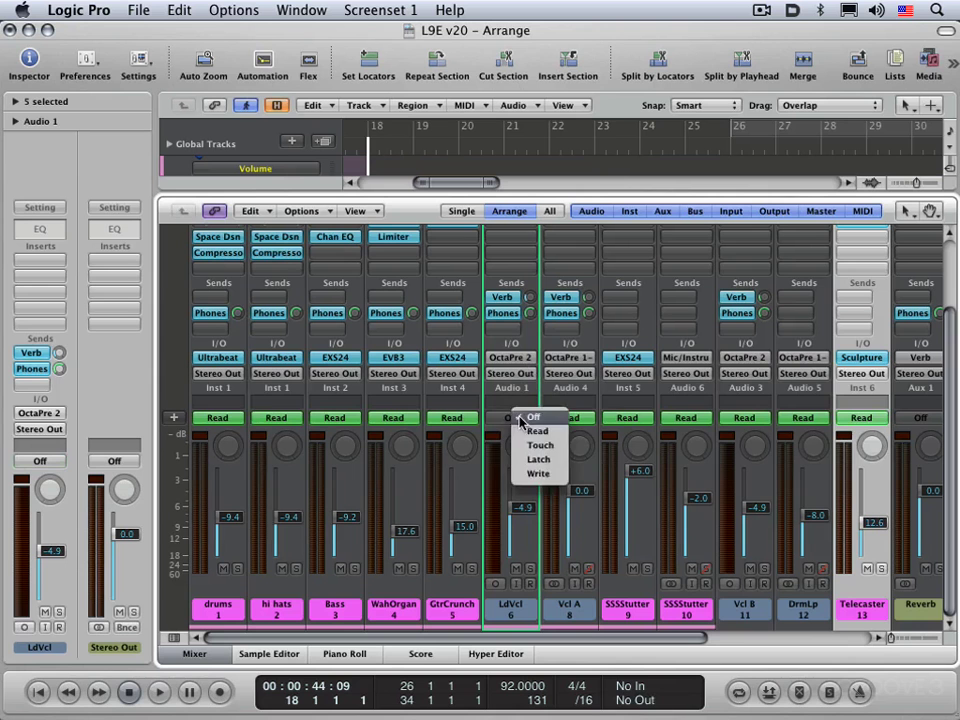
left_click(531, 434)
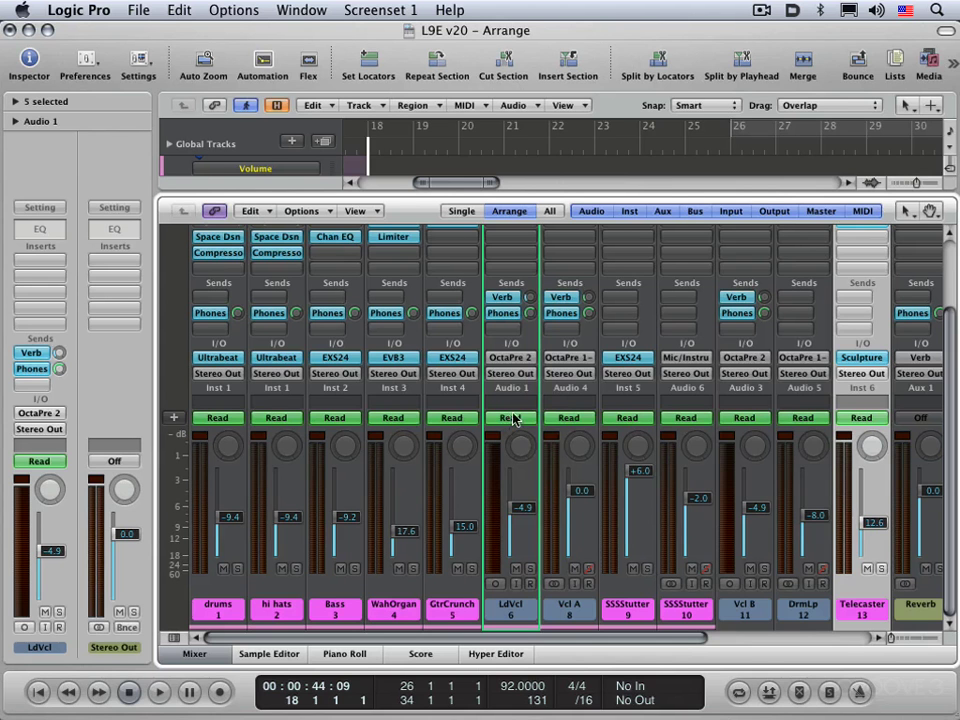
left_click(509, 418)
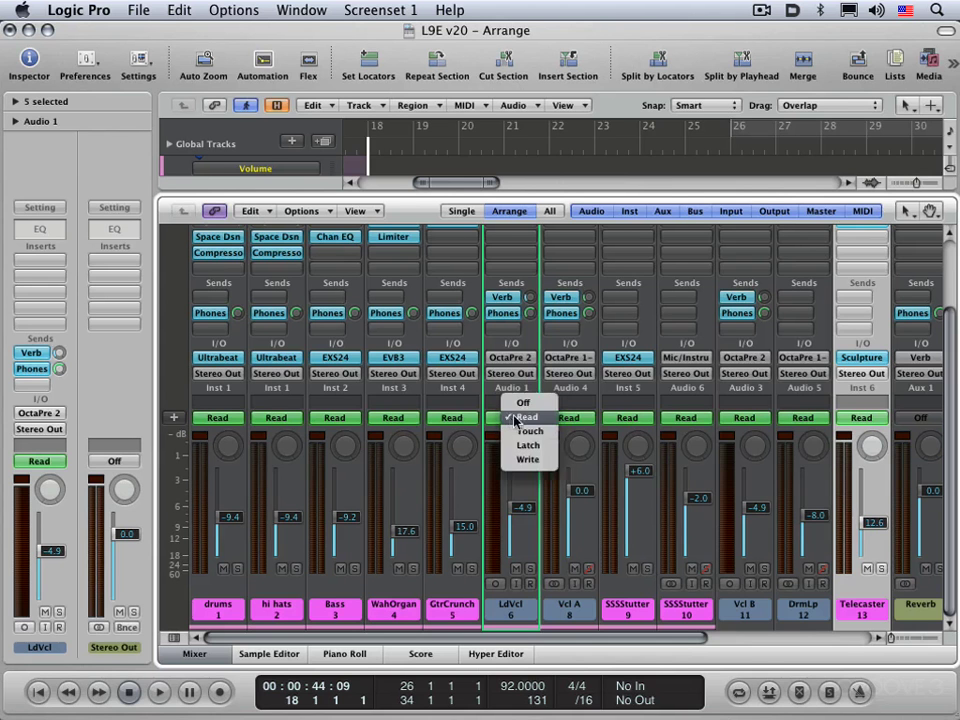
left_click(525, 431)
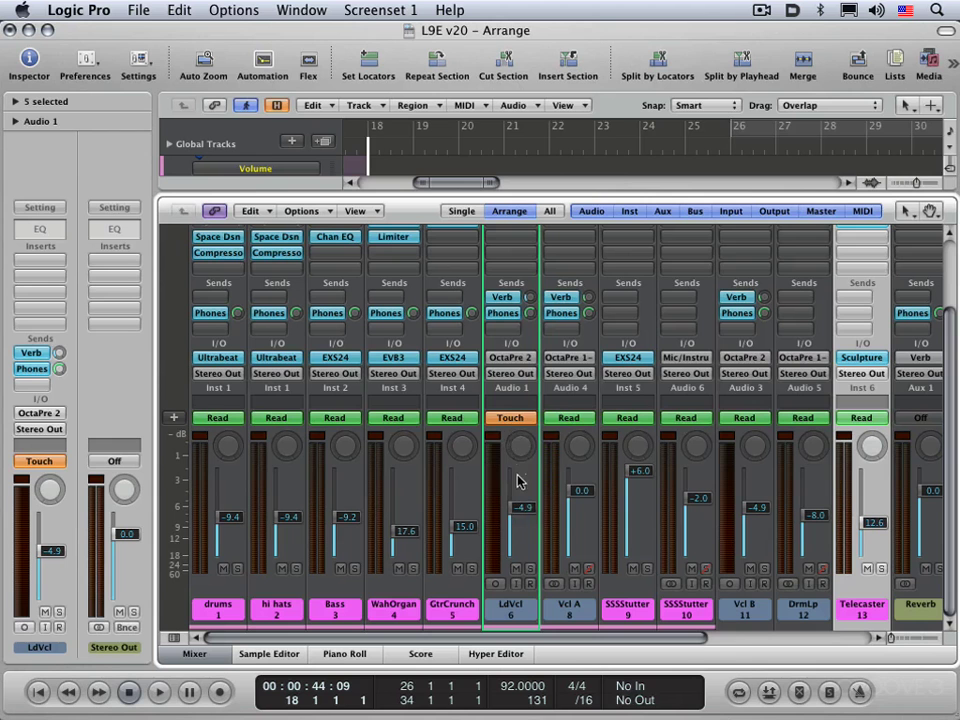
Put LdVcl in Latch mode and set a cycle range from bar 18 to 24.
left_click(509, 420)
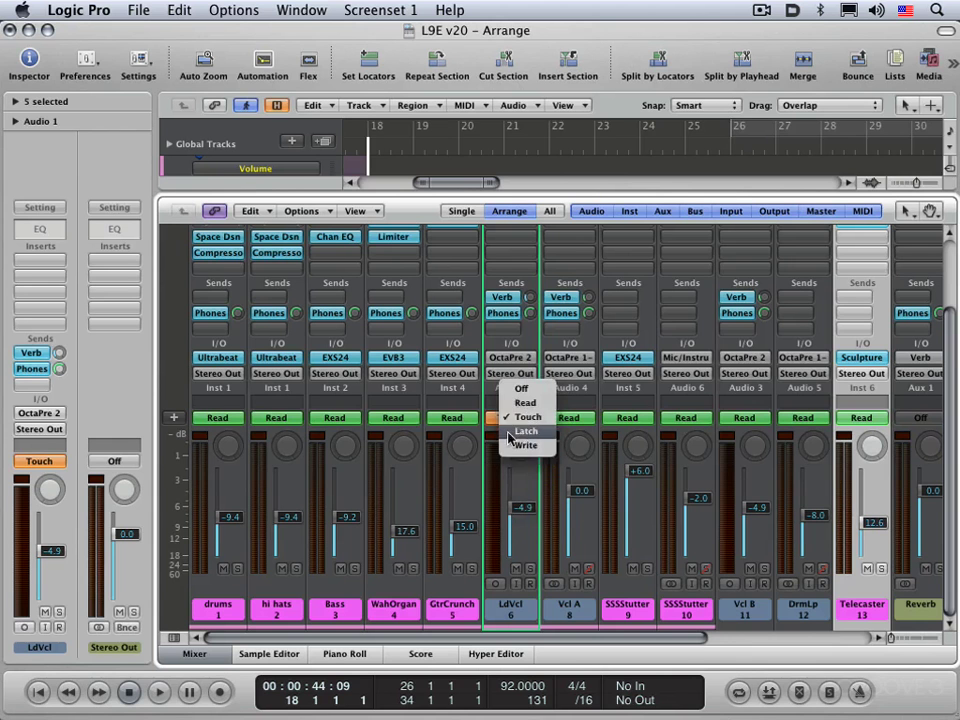
left_click(525, 429)
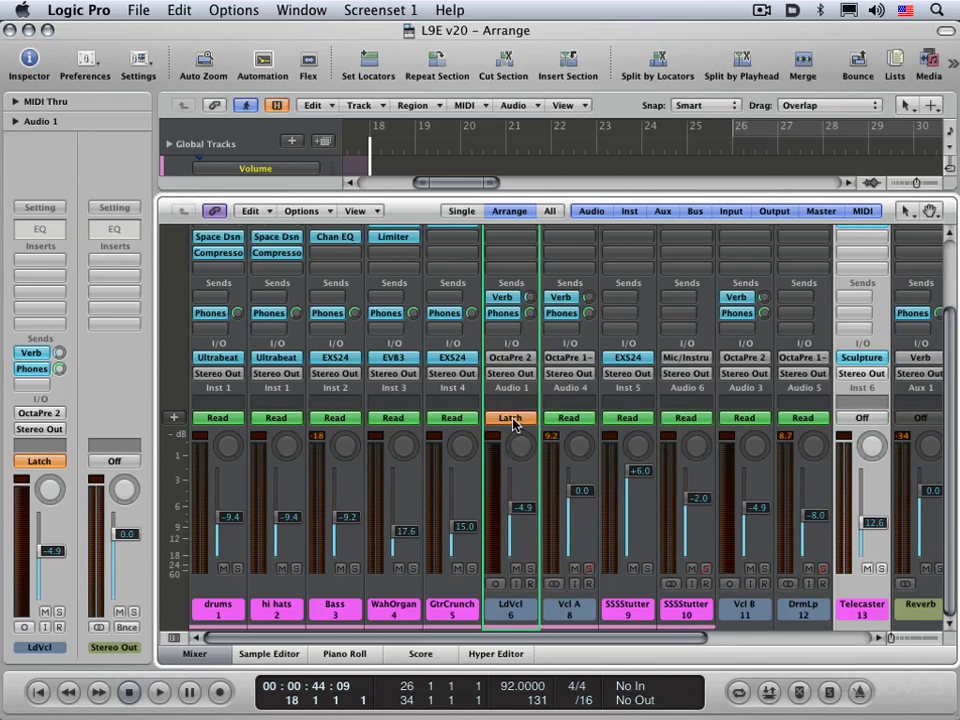
left_click(511, 419)
left_click(521, 481)
left_click_drag(372, 135, 632, 145)
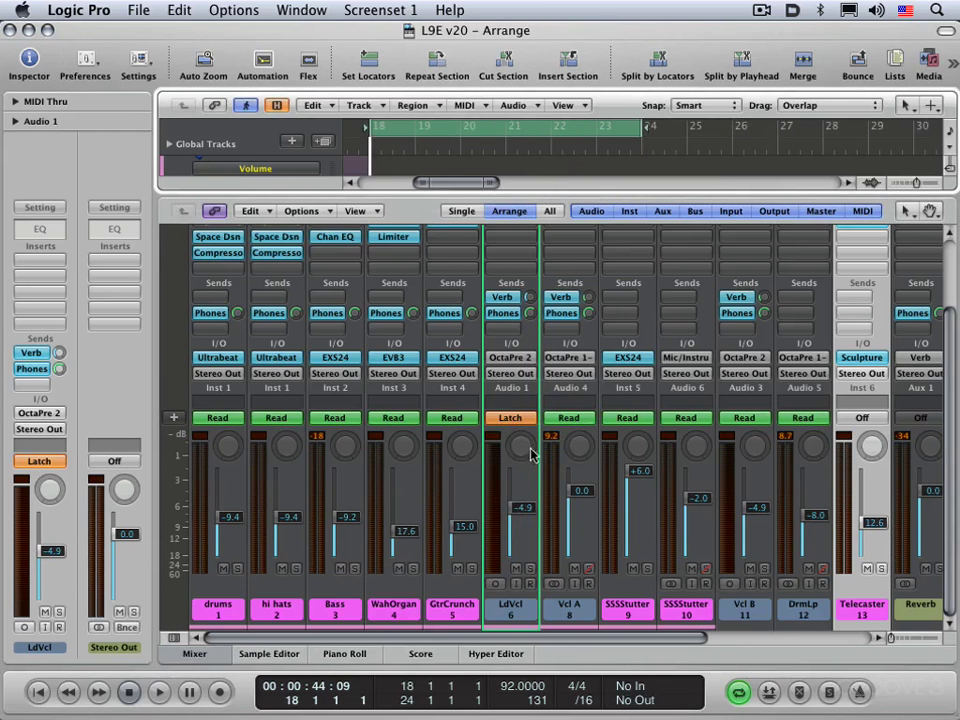
Latch-record LdVcl's volume ride and Verb send drop to -4.3 during playback, then close the Mixer.
key("space")
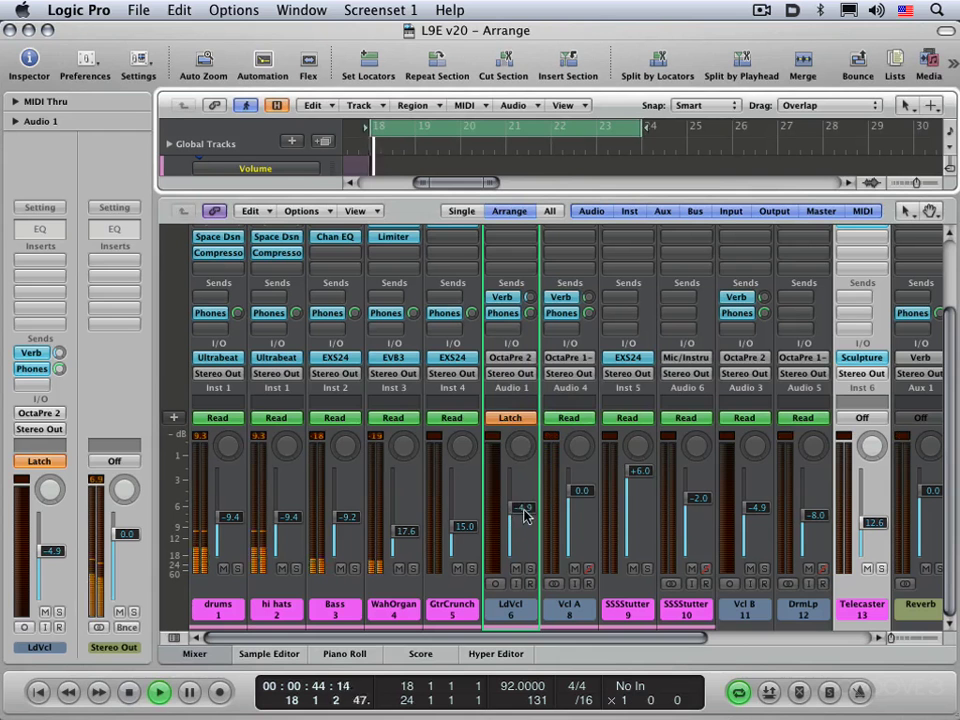
mouse_move(523, 510)
left_mouse_down()
mouse_move(523, 536)
mouse_move(523, 522)
left_mouse_up()
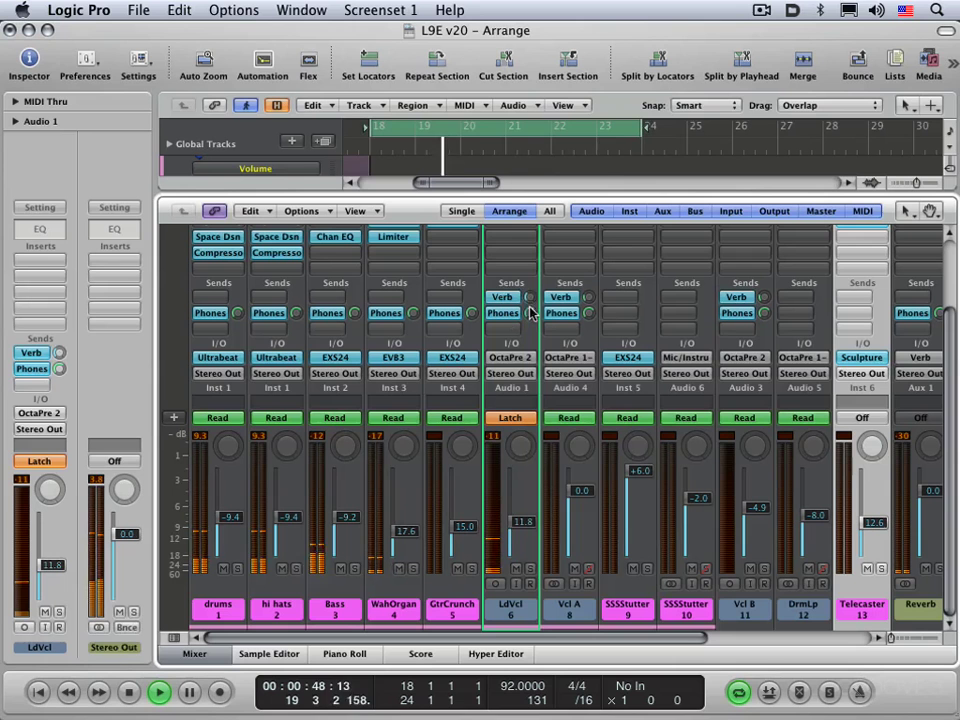
left_click(529, 297)
left_click_drag(529, 297, 529, 318)
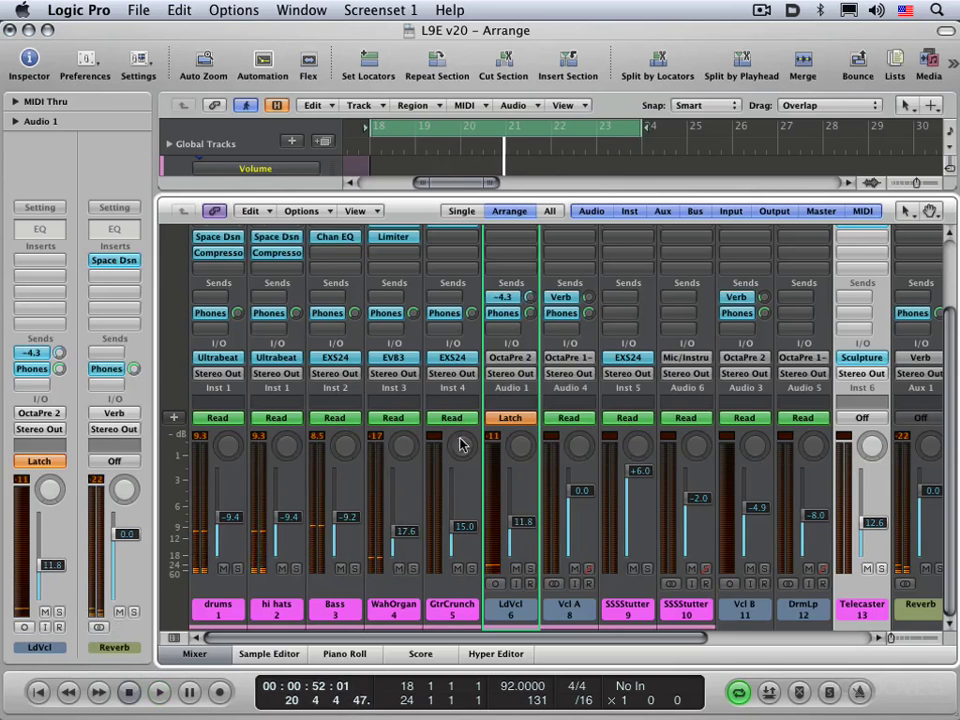
key("space")
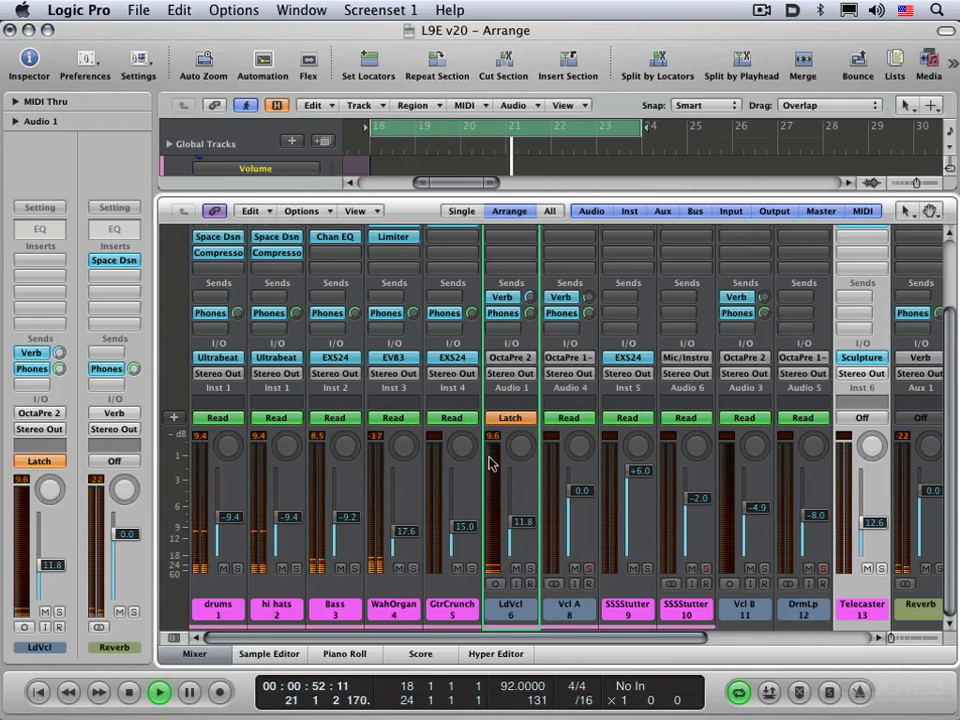
key("space")
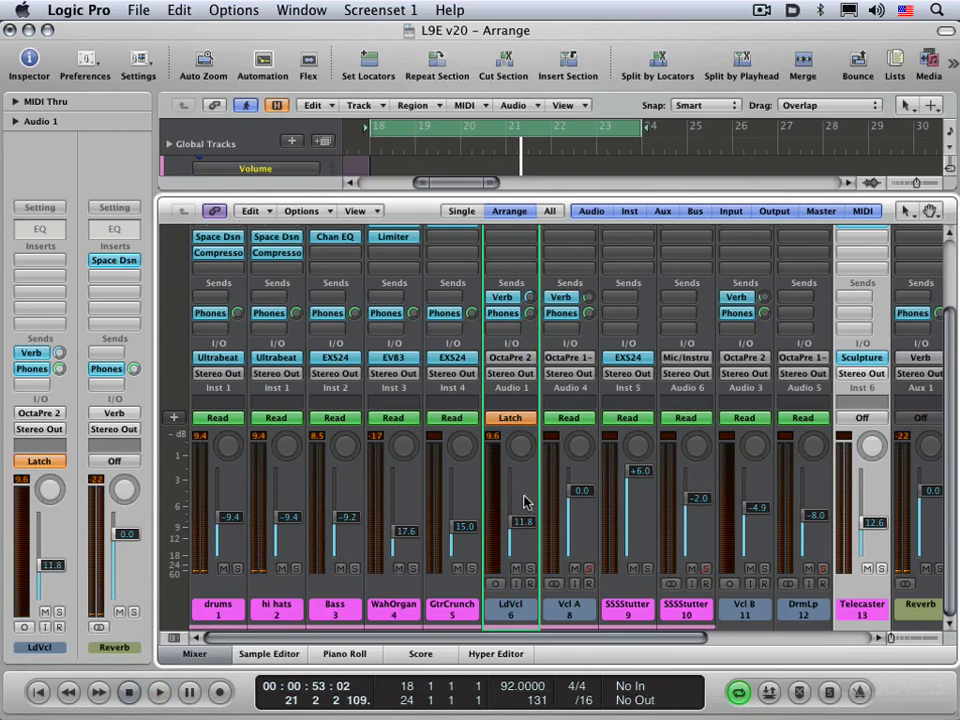
key("x")
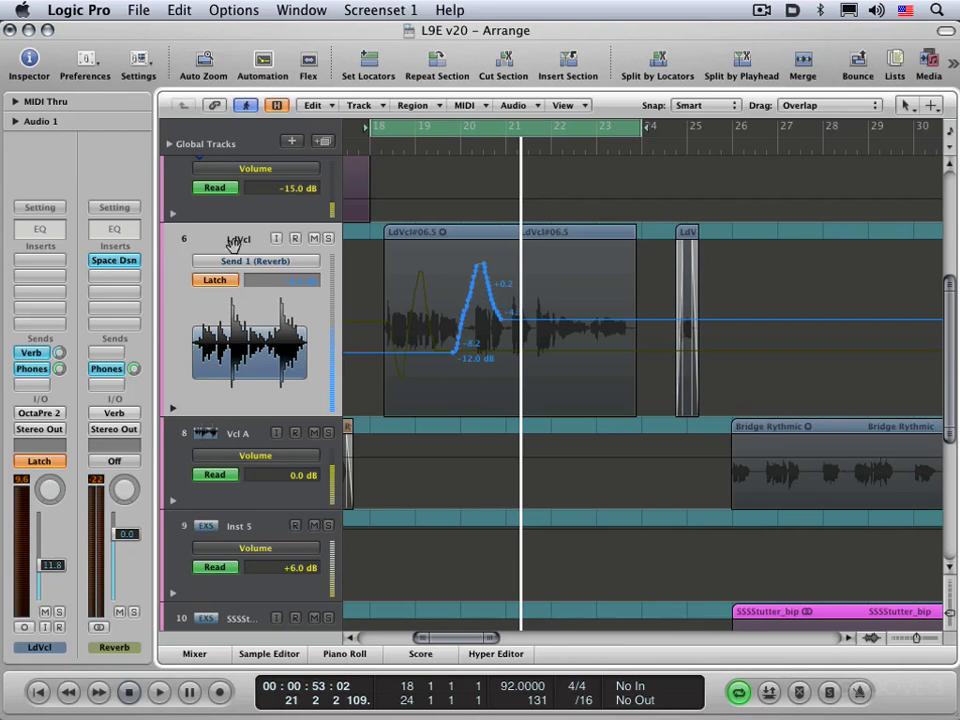
Open an extra LdVcl lane showing the recorded Volume automation below Send 1 (Reverb).
left_click(173, 412)
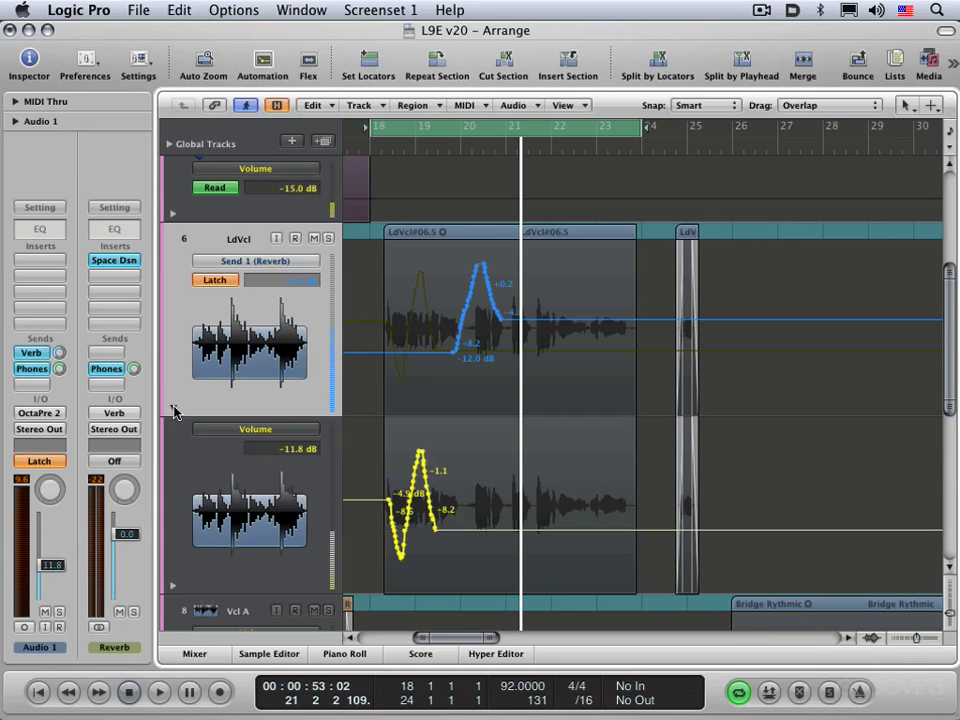
left_click(174, 411)
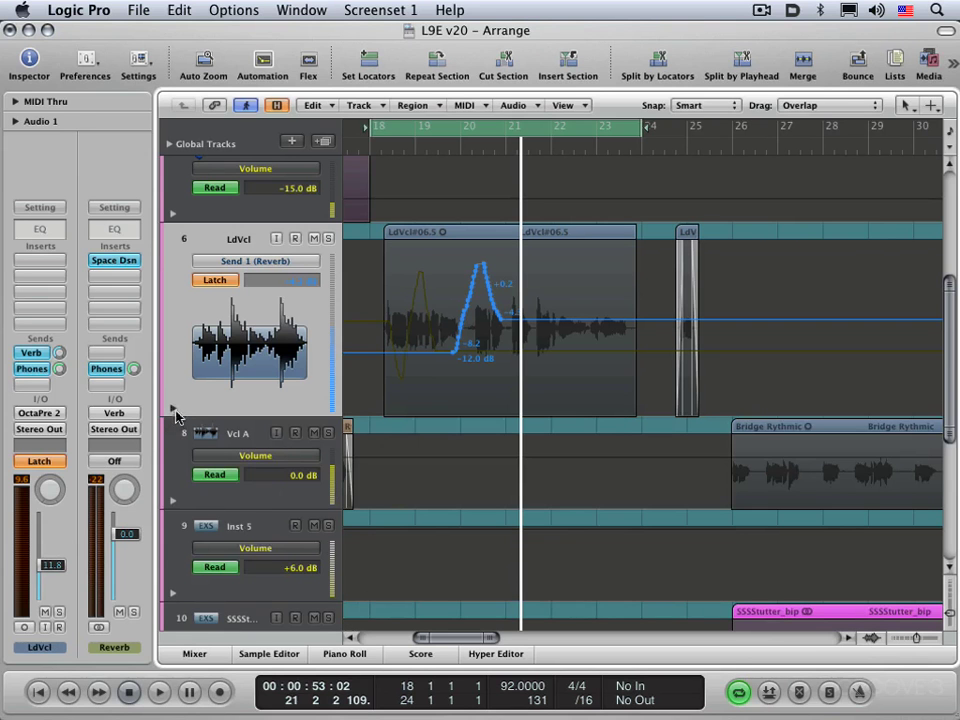
left_click(174, 412)
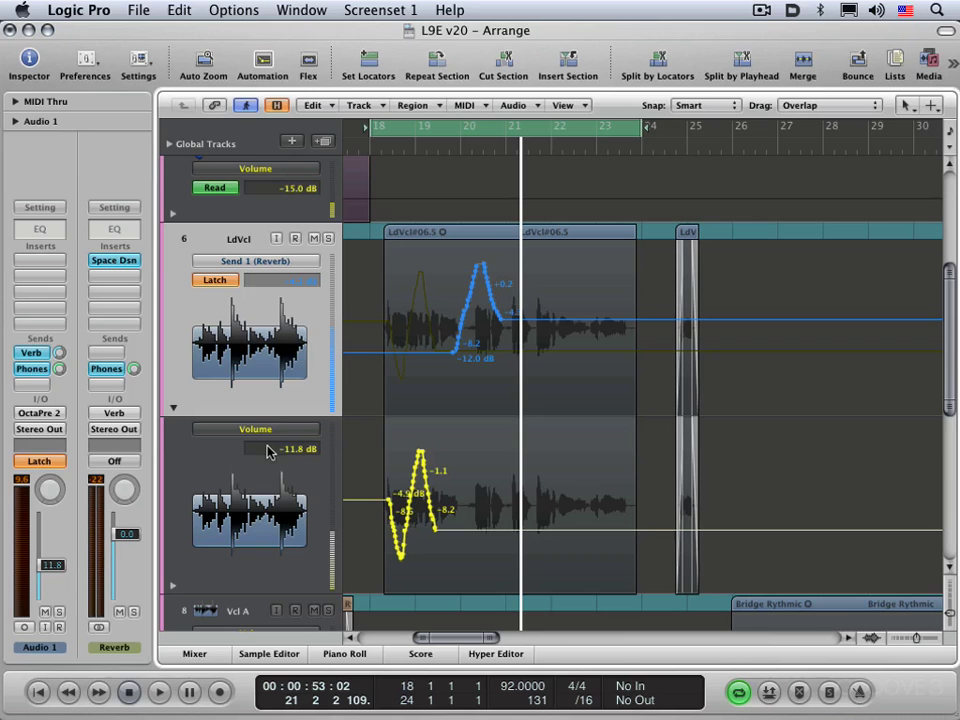
Delete LdVcl's automation, latch-record a new volume rise at bar 18, then delete it too.
key("ctrl+super+BackSpace")
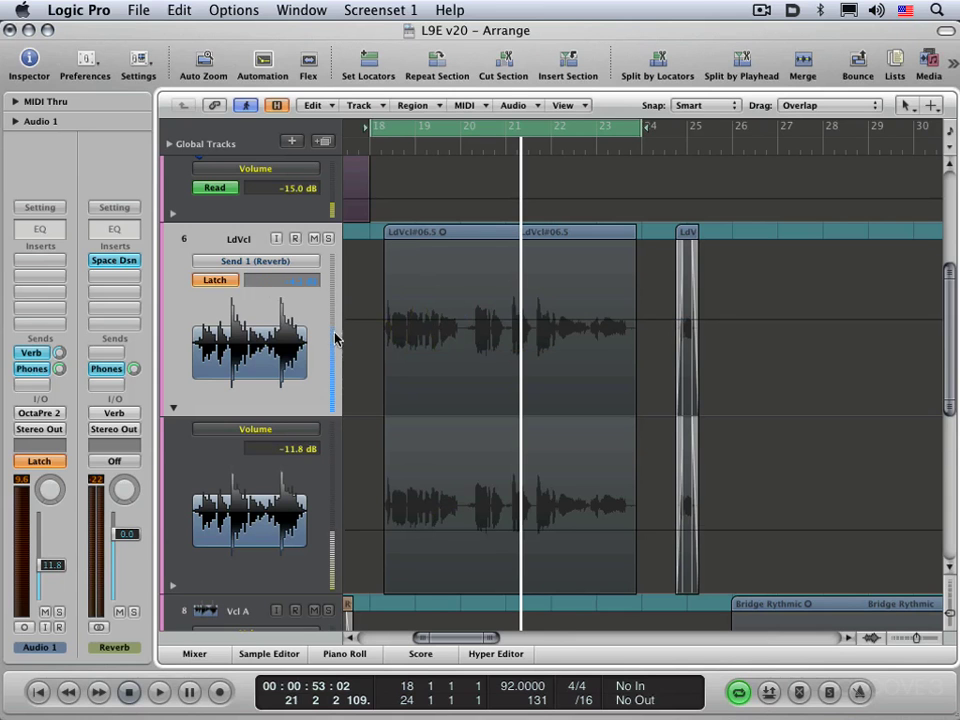
key("space")
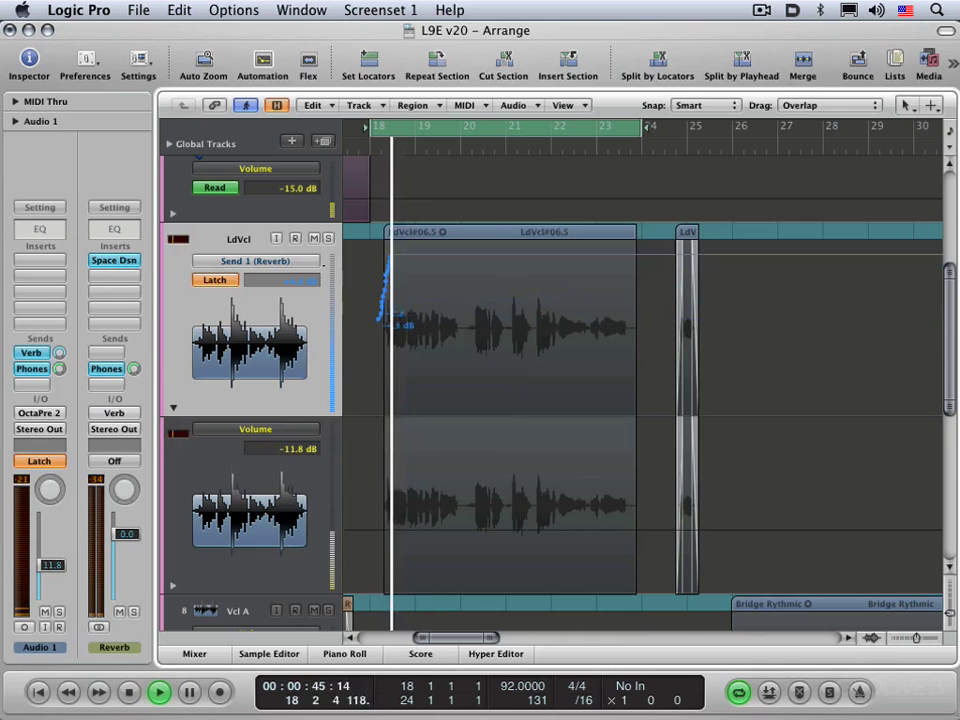
mouse_move(333, 540)
left_mouse_down()
mouse_move(333, 497)
mouse_move(333, 555)
mouse_move(345, 523)
left_mouse_up()
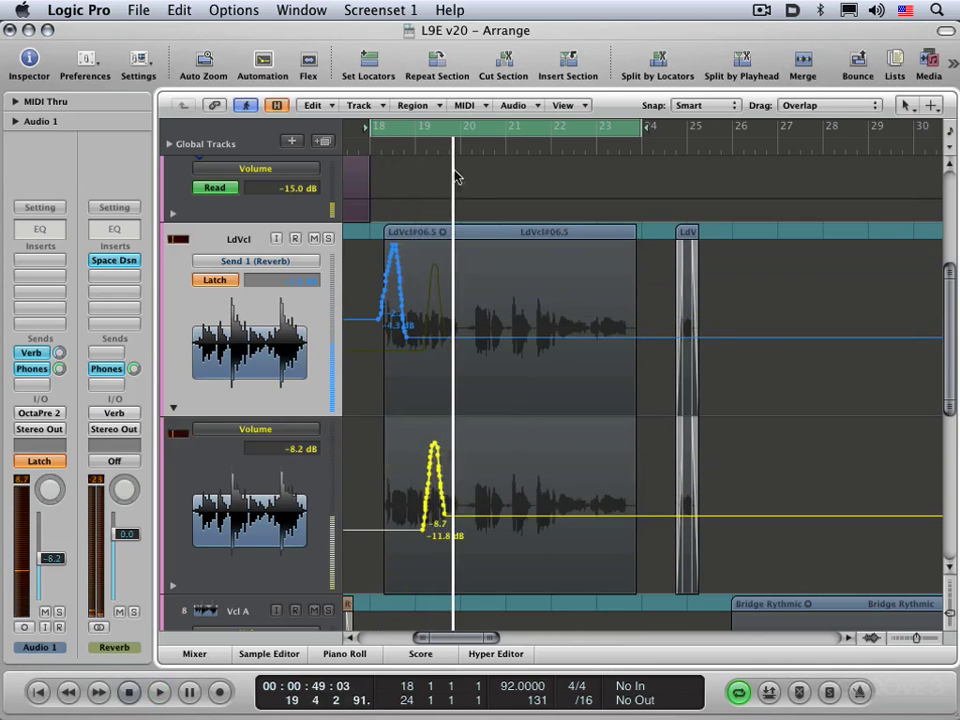
key("space")
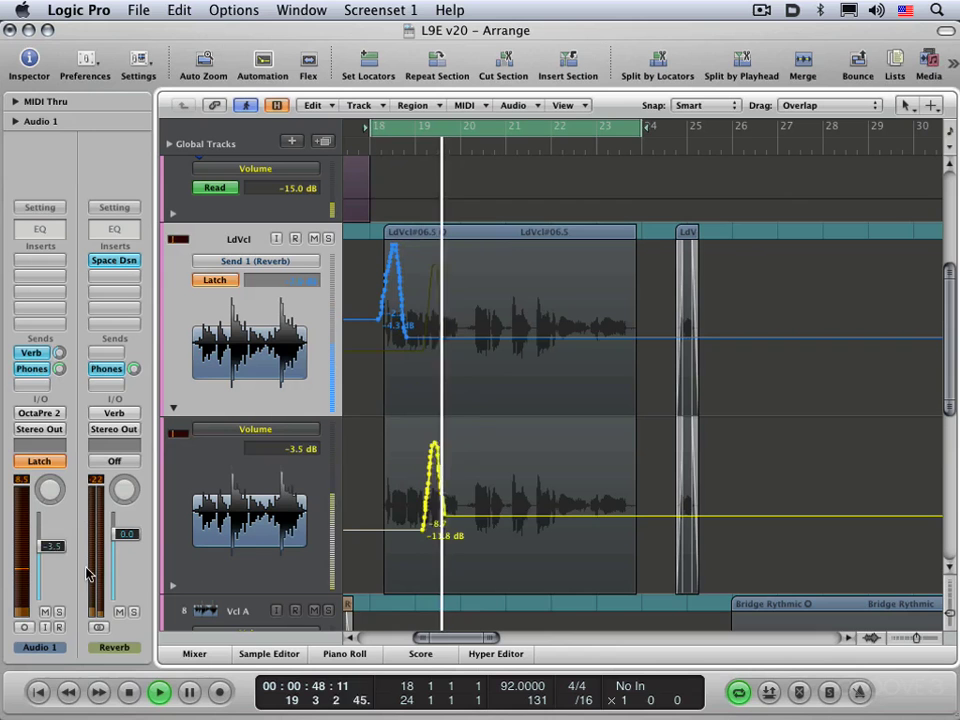
key("space")
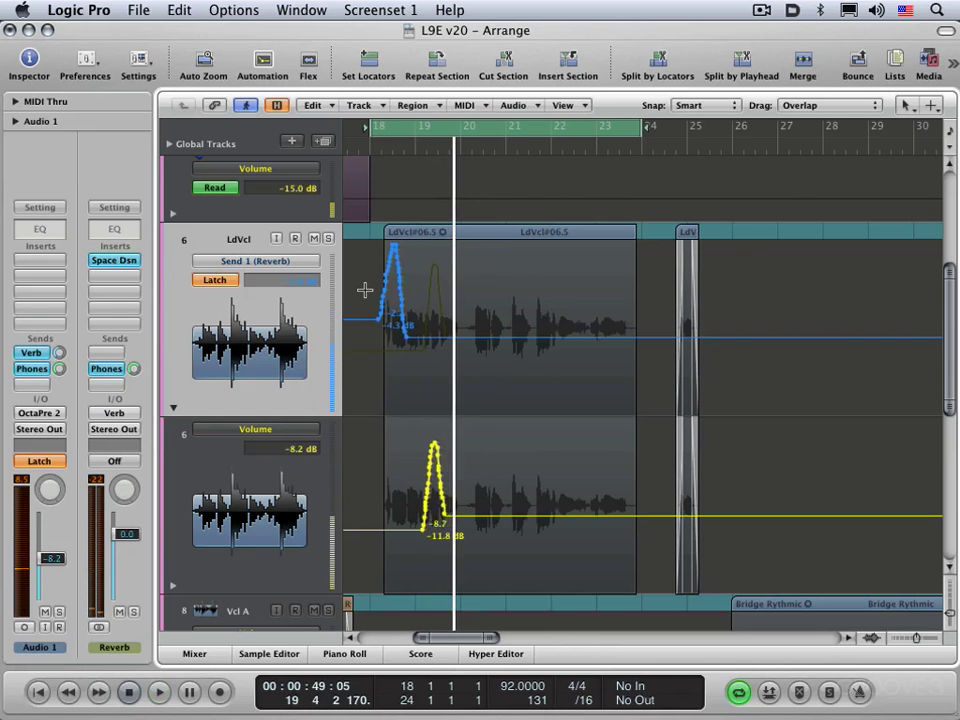
key("ctrl+super+Delete")
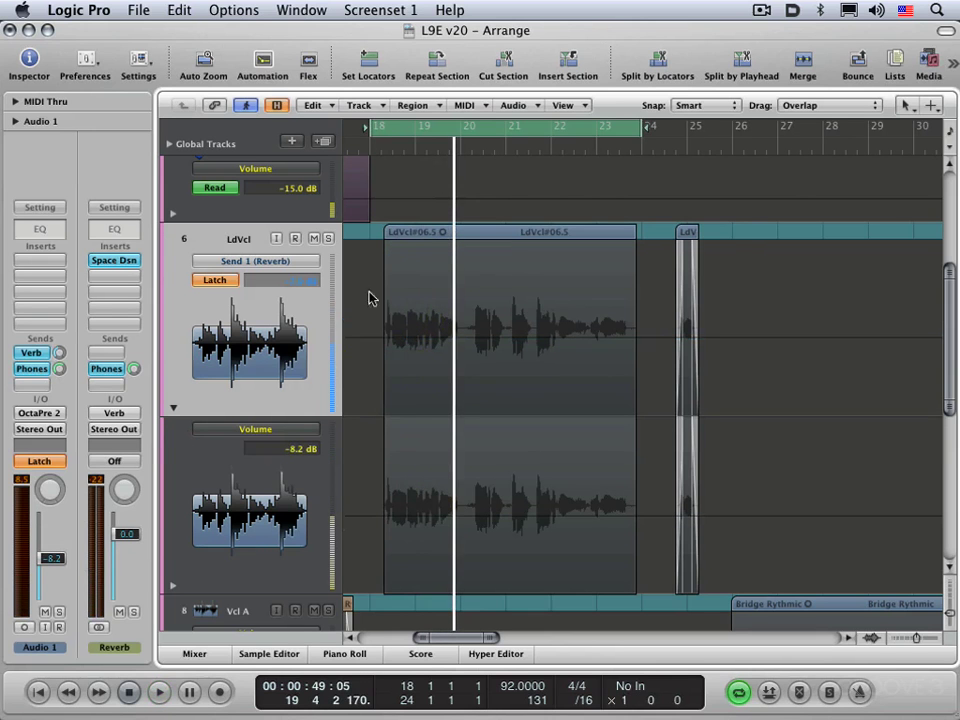
Add Send 1 (Reverb) nodes at -7.9, -1.8, -7.9 and -4.1 dB.
left_click(403, 343)
left_click(453, 302)
left_click(503, 343)
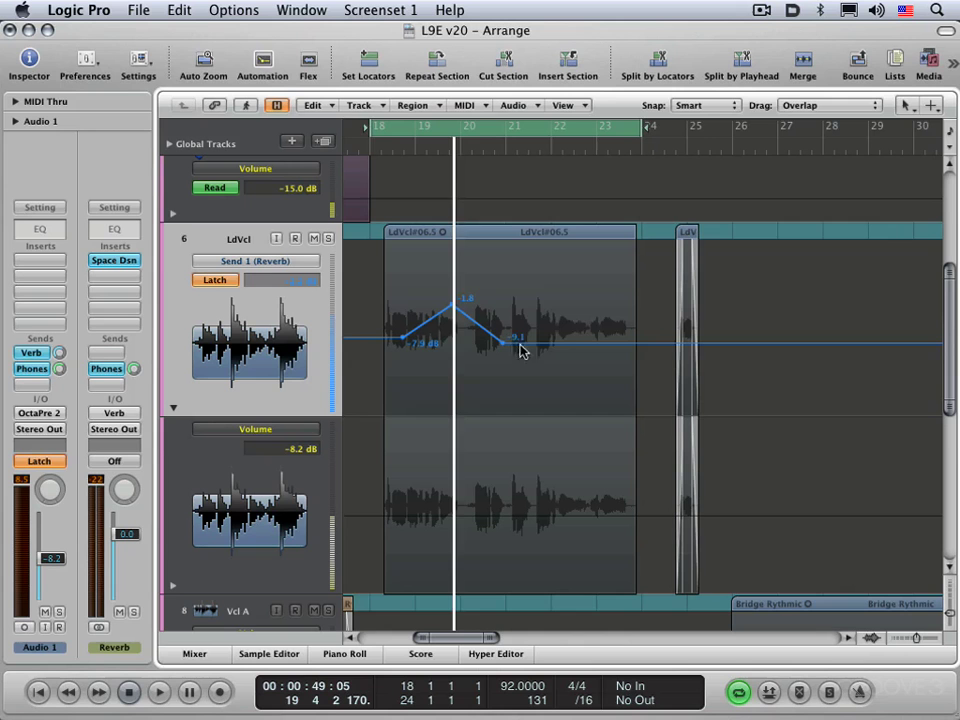
left_click(578, 319)
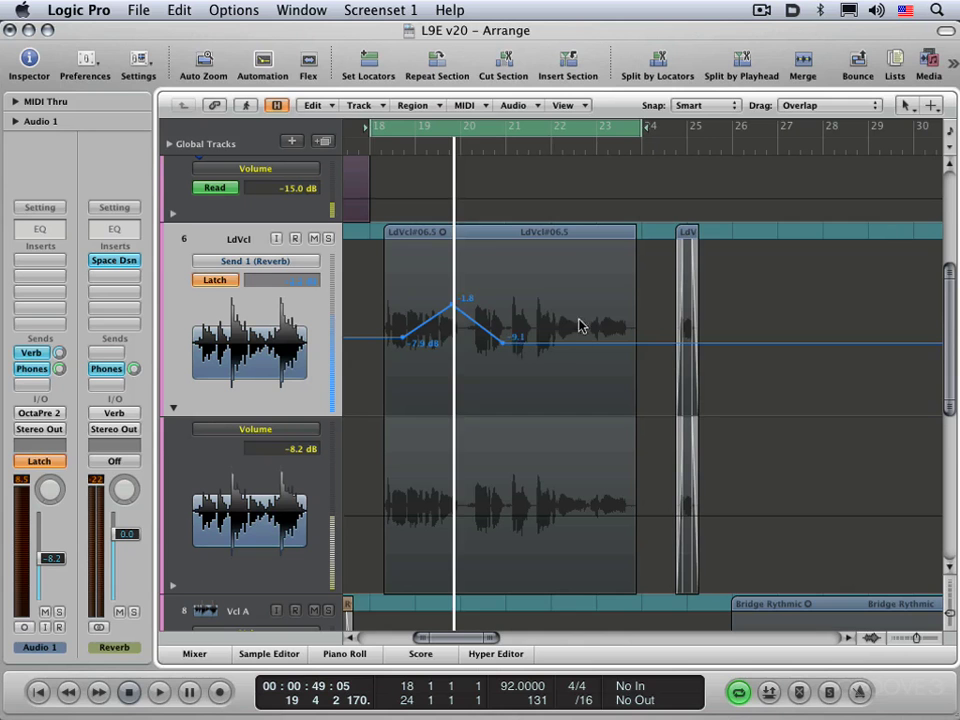
Add volume nodes at -8.2, -2.7 and -8.5 dB, then play back from bar 18.
left_click(414, 516)
left_click(457, 487)
left_click(506, 513)
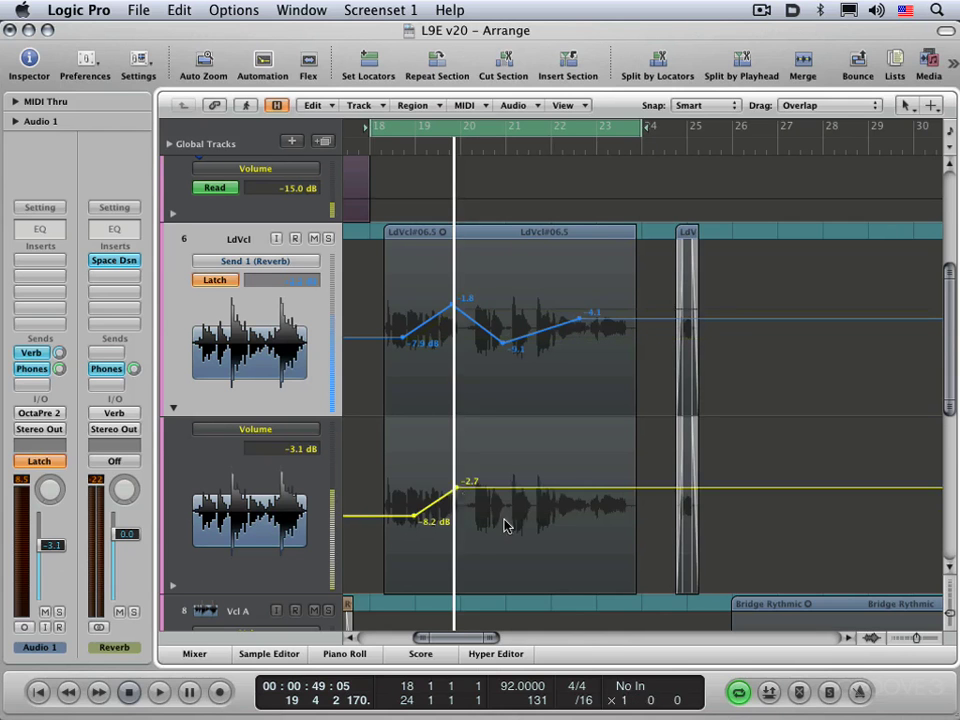
left_click(414, 150)
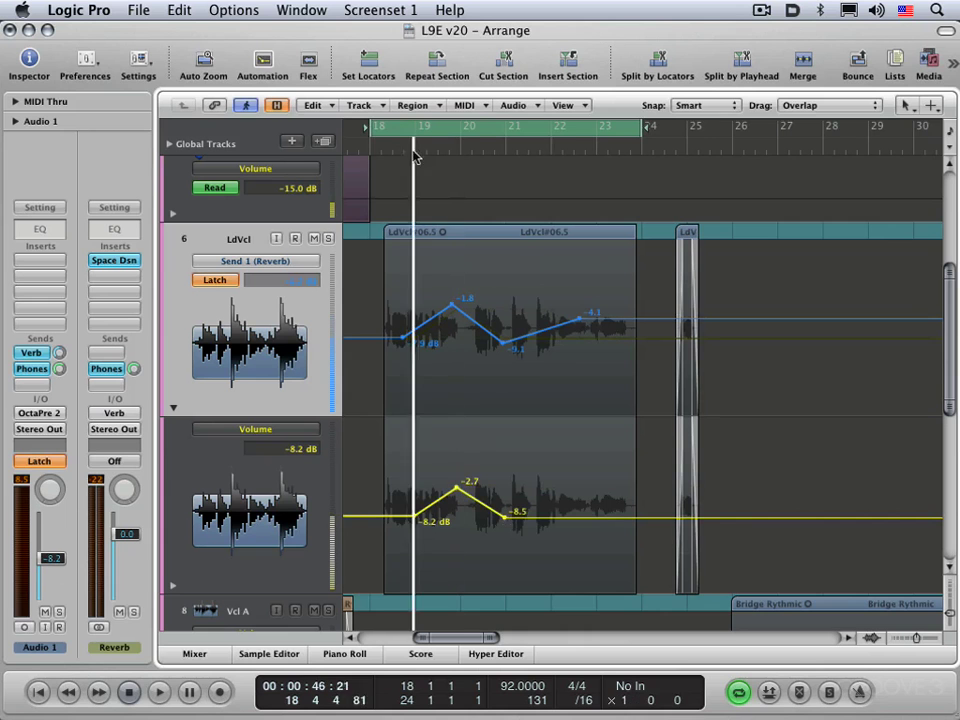
key("space")
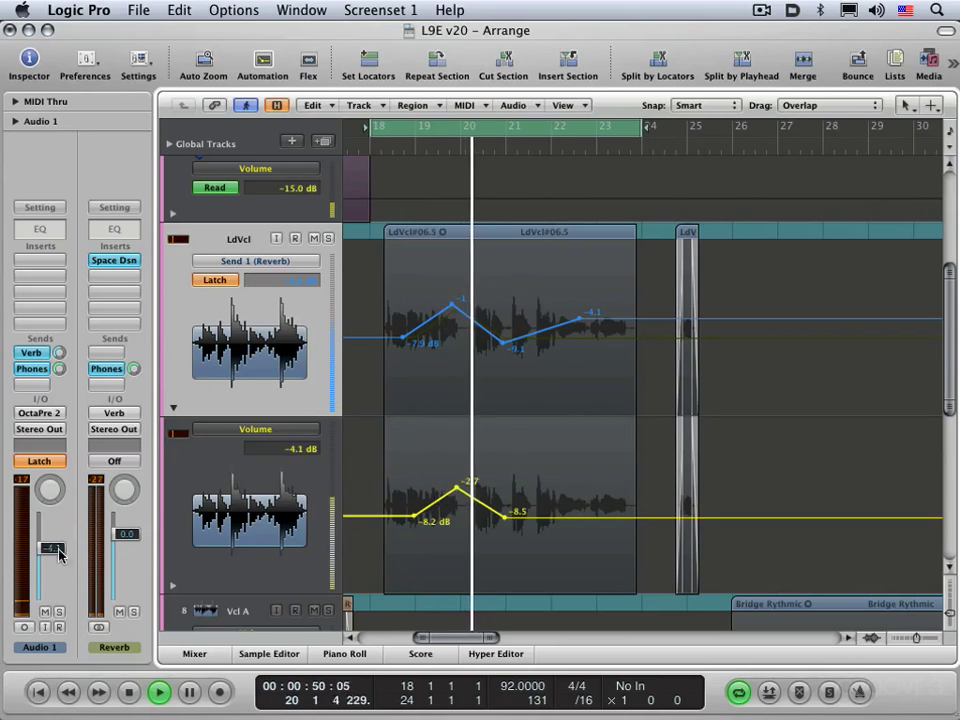
key("space")
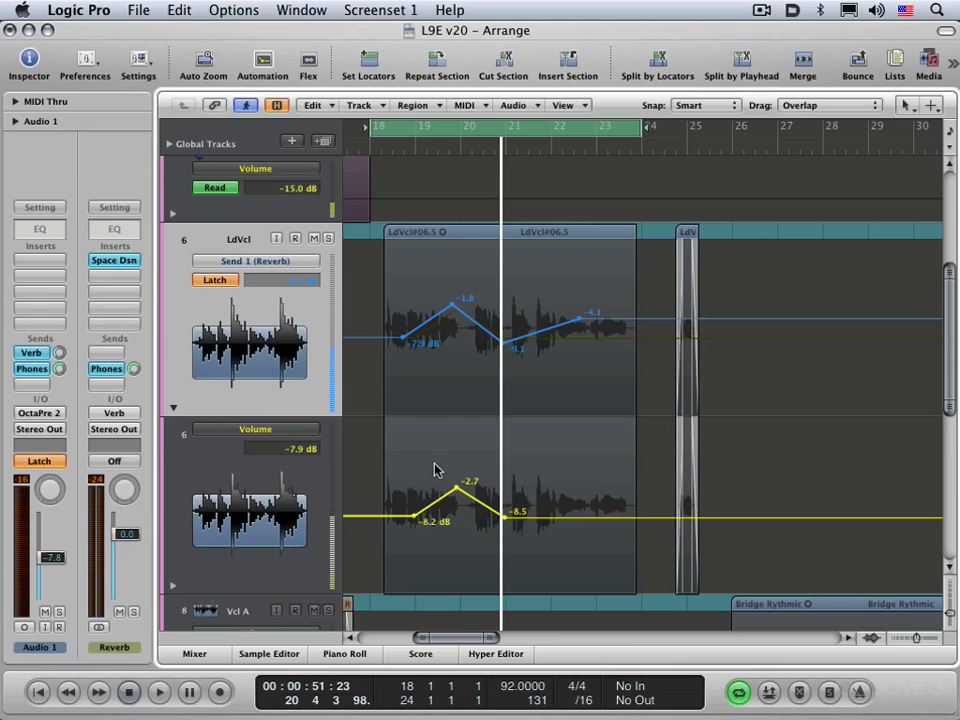
Rubber-band select groups of nodes on the Volume and Send 1 lanes.
left_click_drag(448, 476, 548, 548)
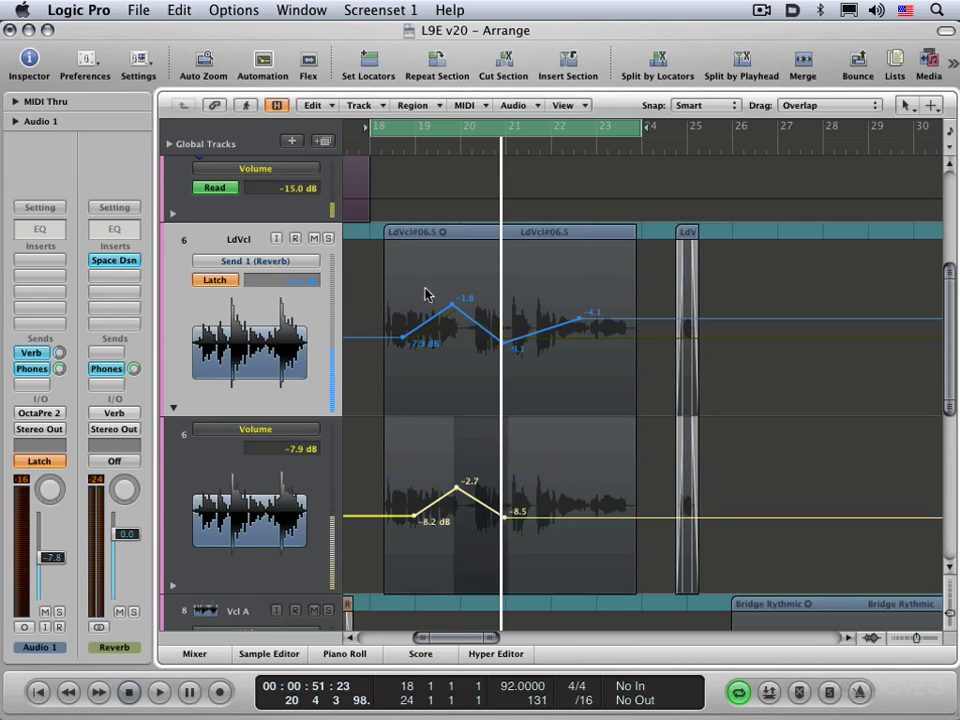
left_click_drag(414, 270, 592, 362)
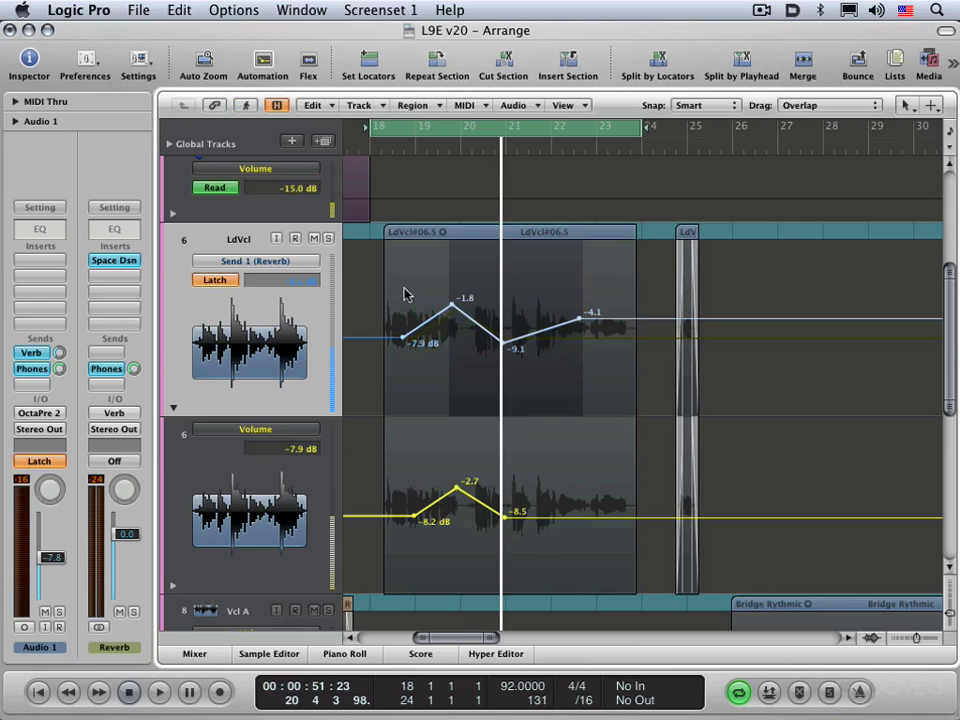
left_click_drag(415, 285, 600, 368)
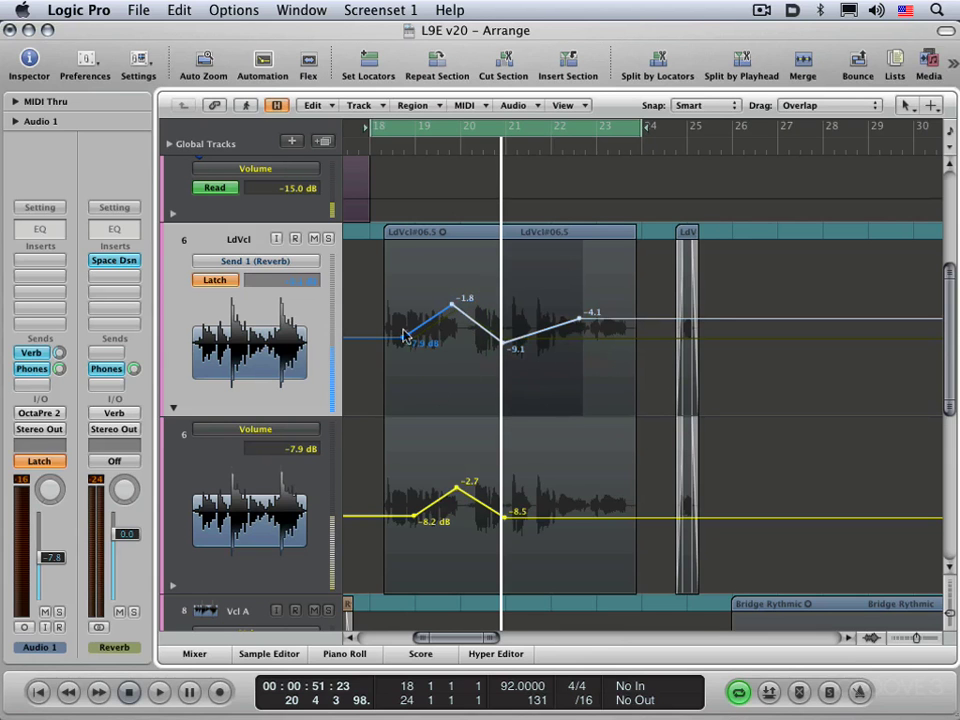
left_click(370, 232)
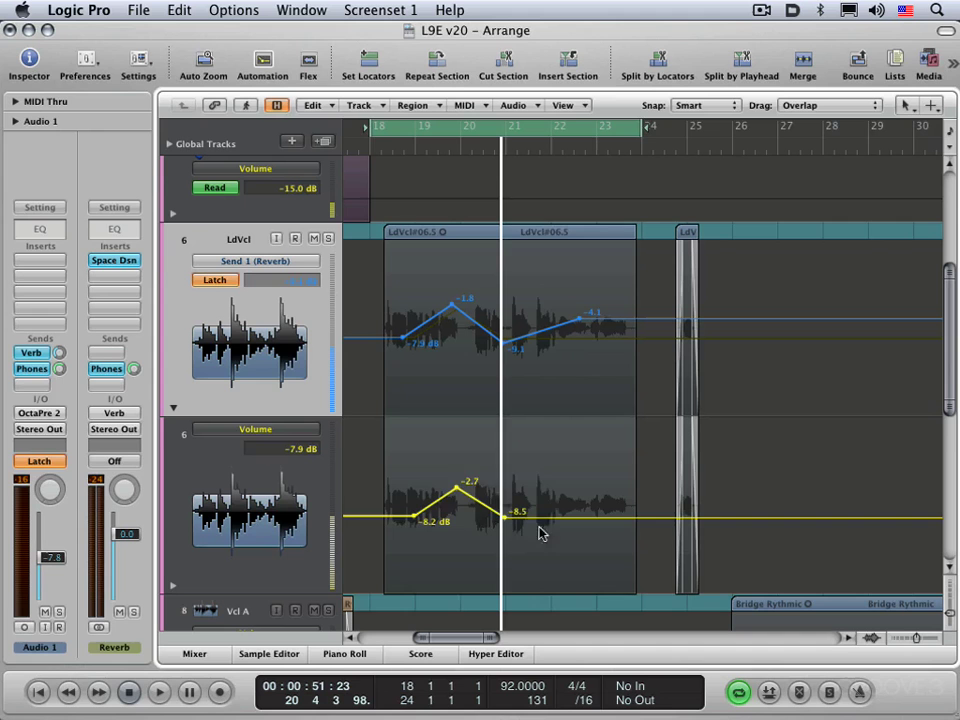
left_click_drag(546, 546, 449, 604)
Click the automation lines to select nodes, finishing on the volume nodes up to -8.5 dB.
left_click(487, 283)
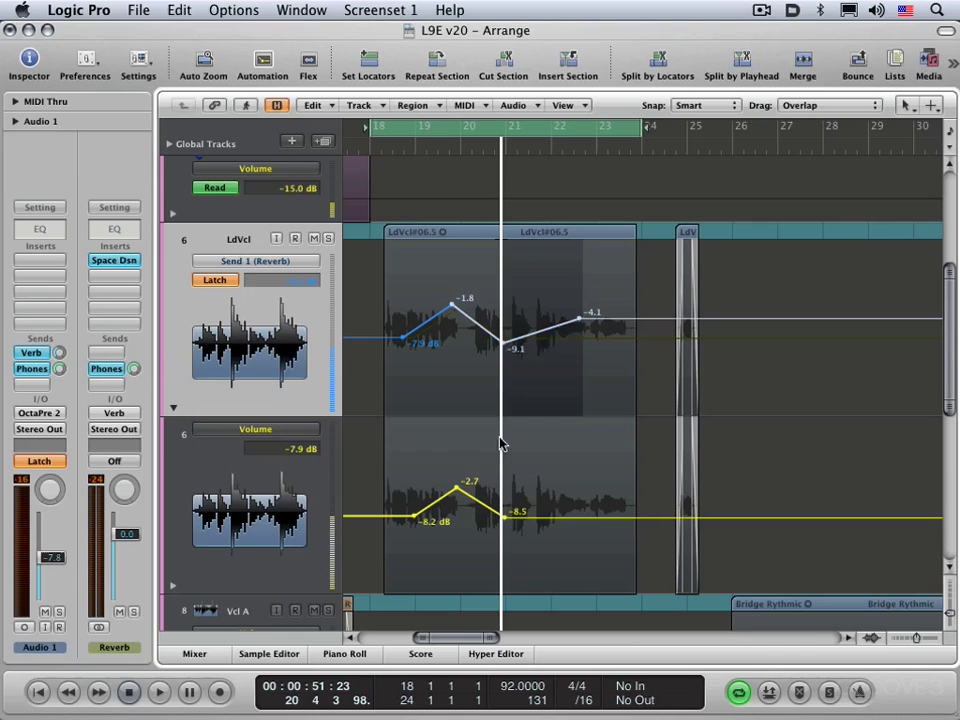
left_click(492, 468)
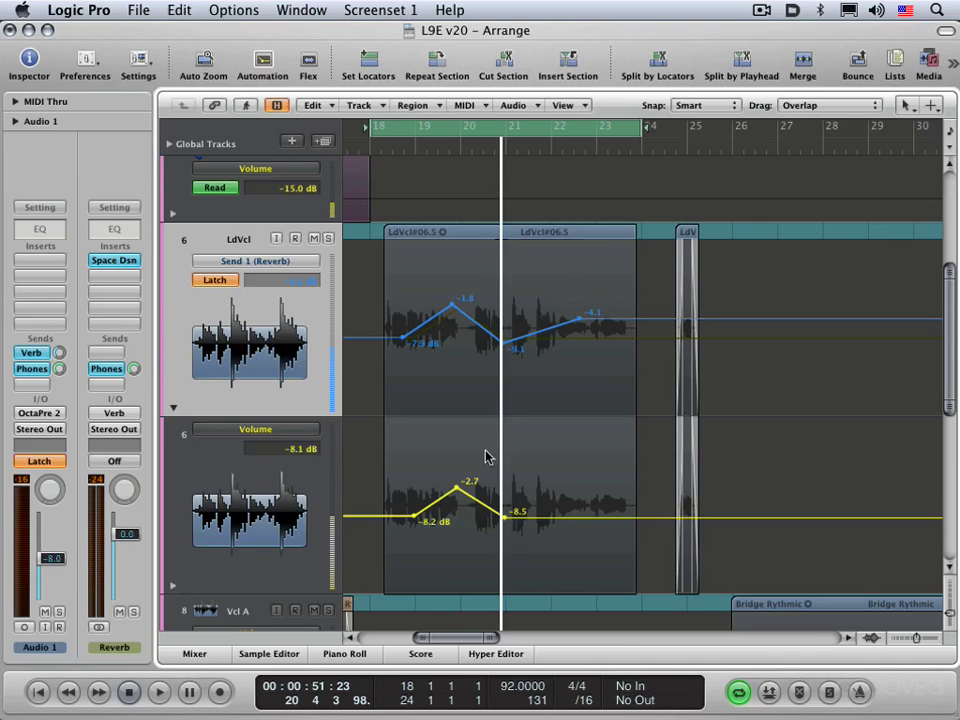
left_click(487, 456)
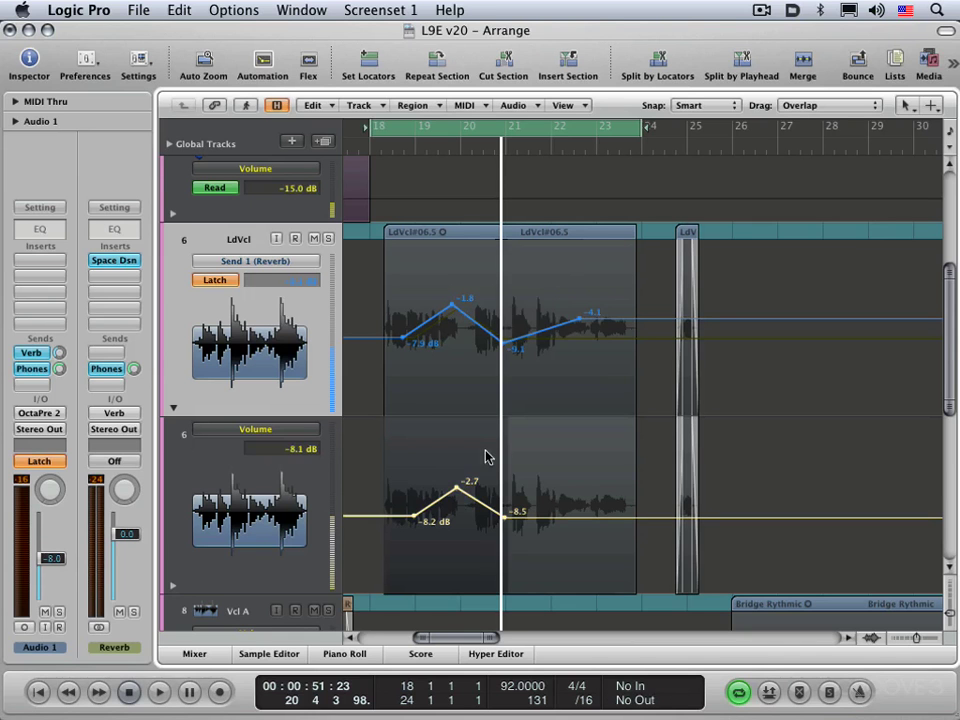
left_click(435, 280)
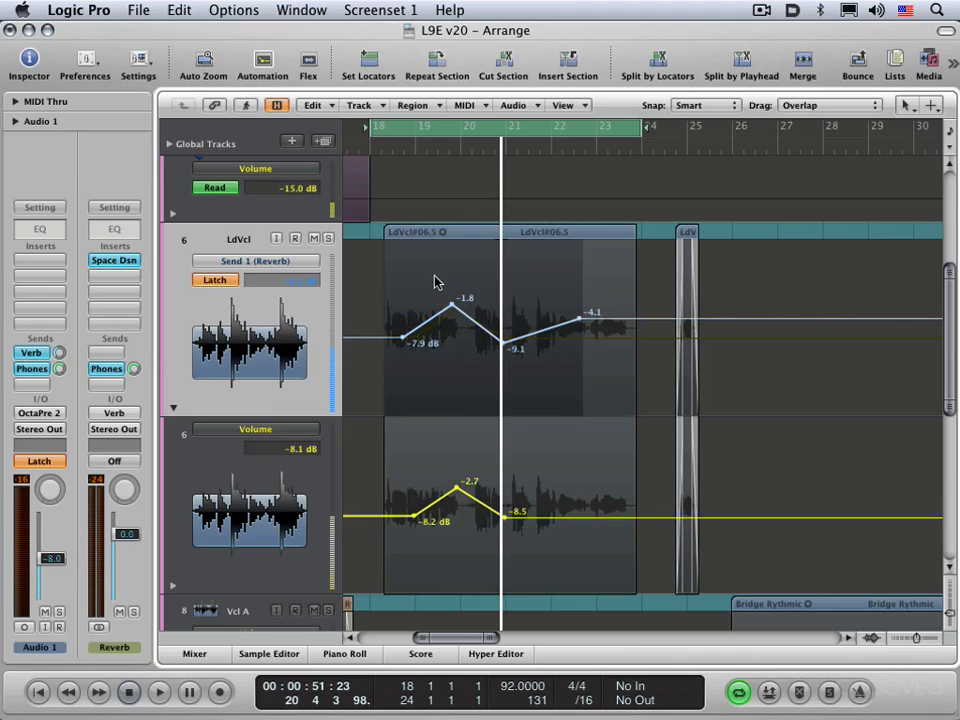
left_click(435, 458)
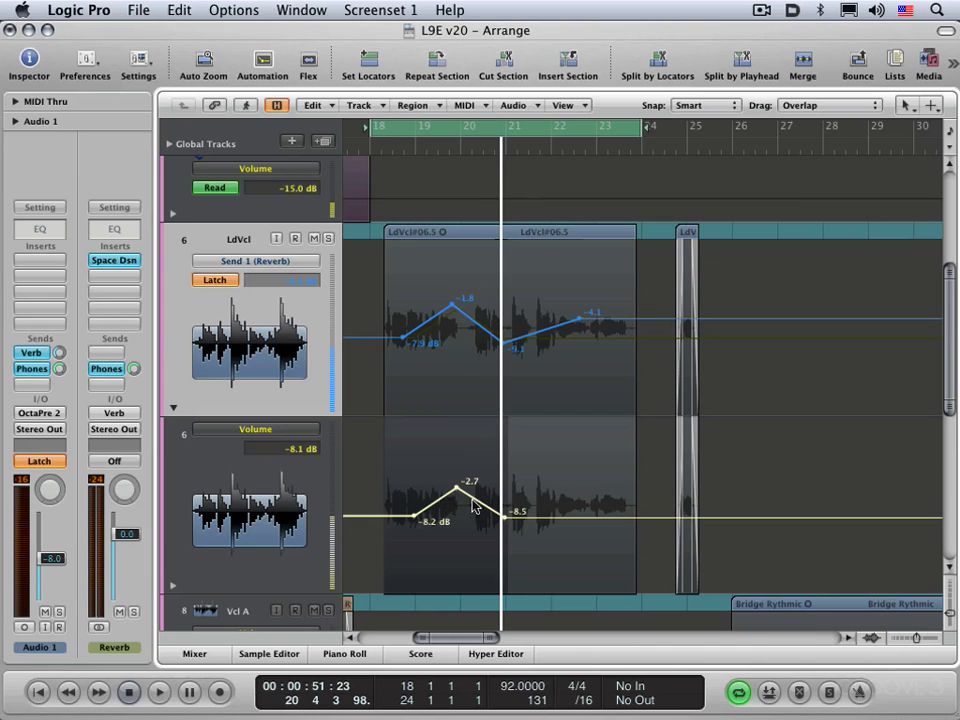
Move the selected volume nodes together to set the curve to -11.6, -4.1 and -12.3 dB.
left_click_drag(478, 505, 480, 458)
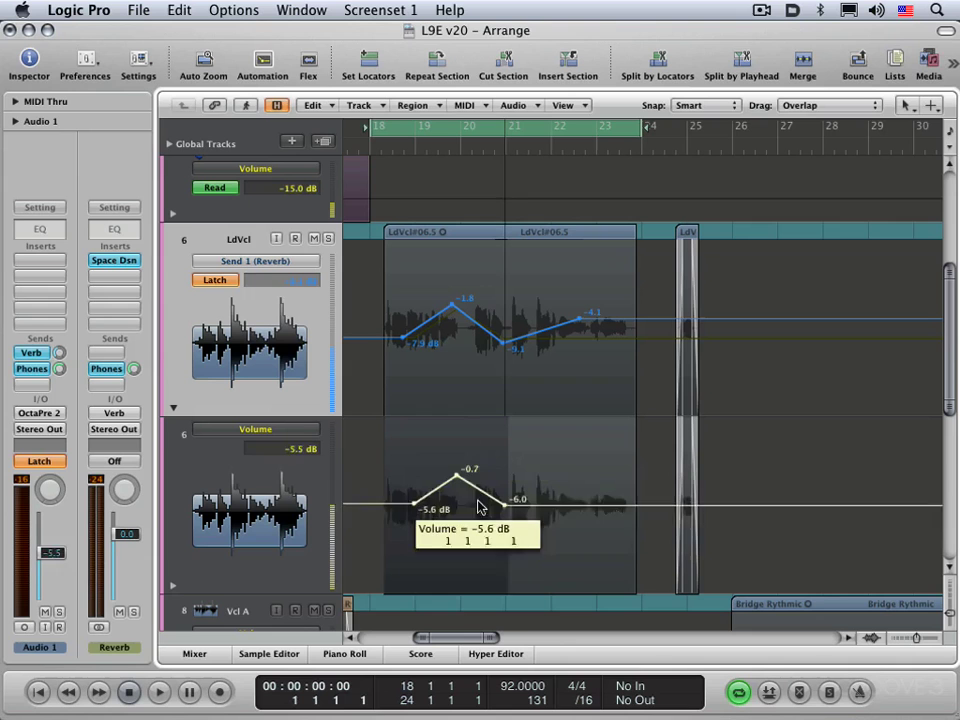
mouse_move(478, 506)
left_mouse_down()
mouse_move(476, 530)
mouse_move(476, 520)
left_mouse_up()
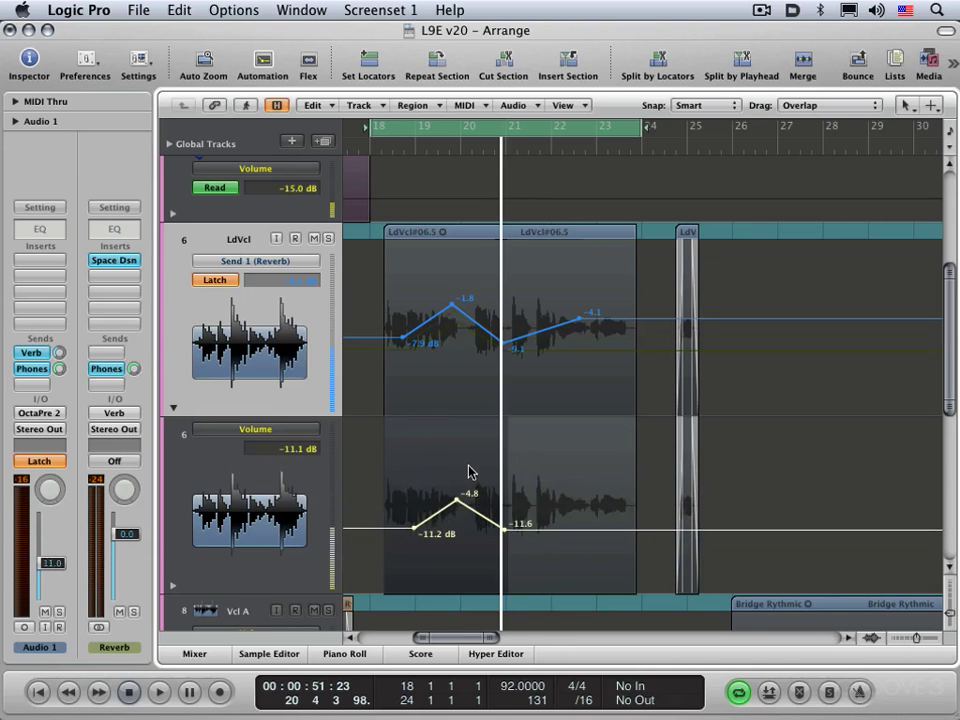
left_click_drag(474, 474, 489, 506)
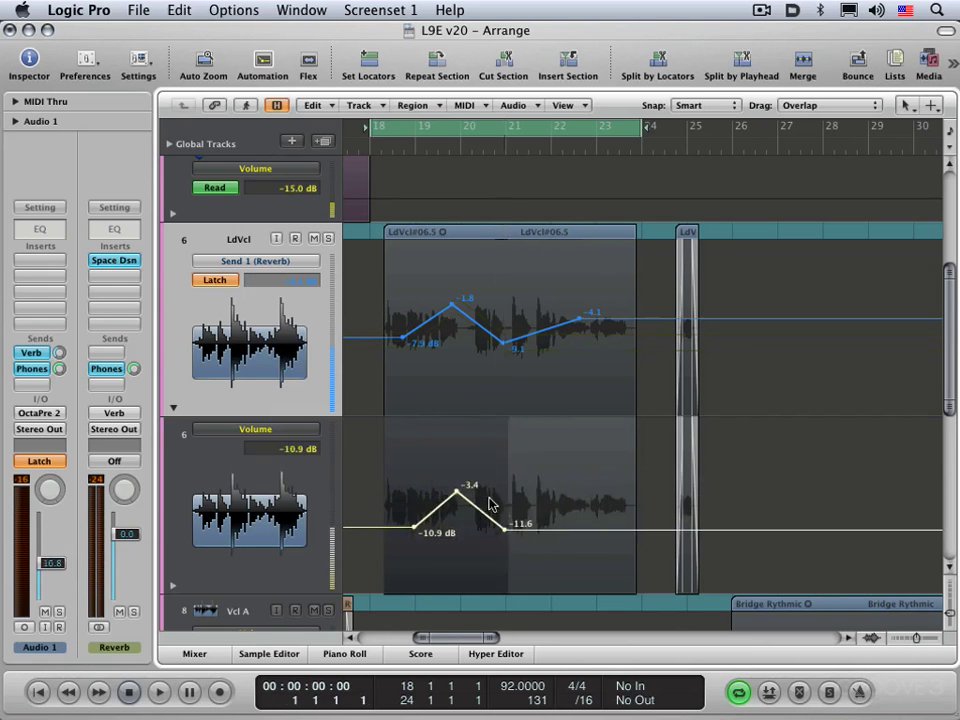
left_click_drag(491, 457, 460, 492)
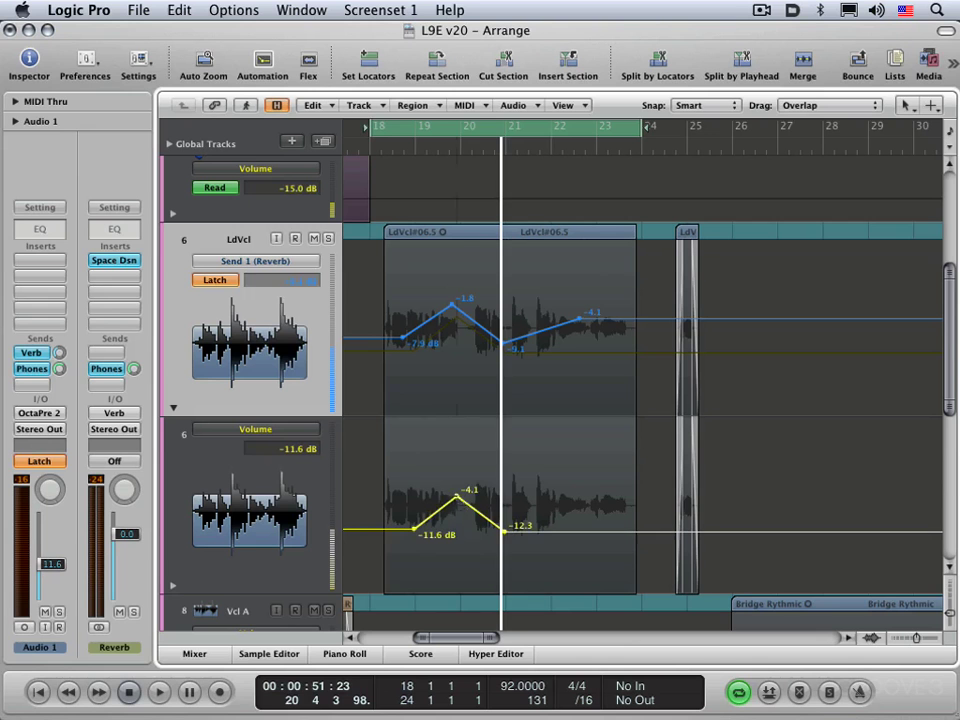
Shift the peak node in time and lower it to -3.6 dB.
mouse_move(456, 497)
left_mouse_down()
mouse_move(482, 497)
mouse_move(442, 497)
mouse_move(497, 495)
mouse_move(455, 497)
mouse_move(478, 497)
mouse_move(465, 497)
left_mouse_up()
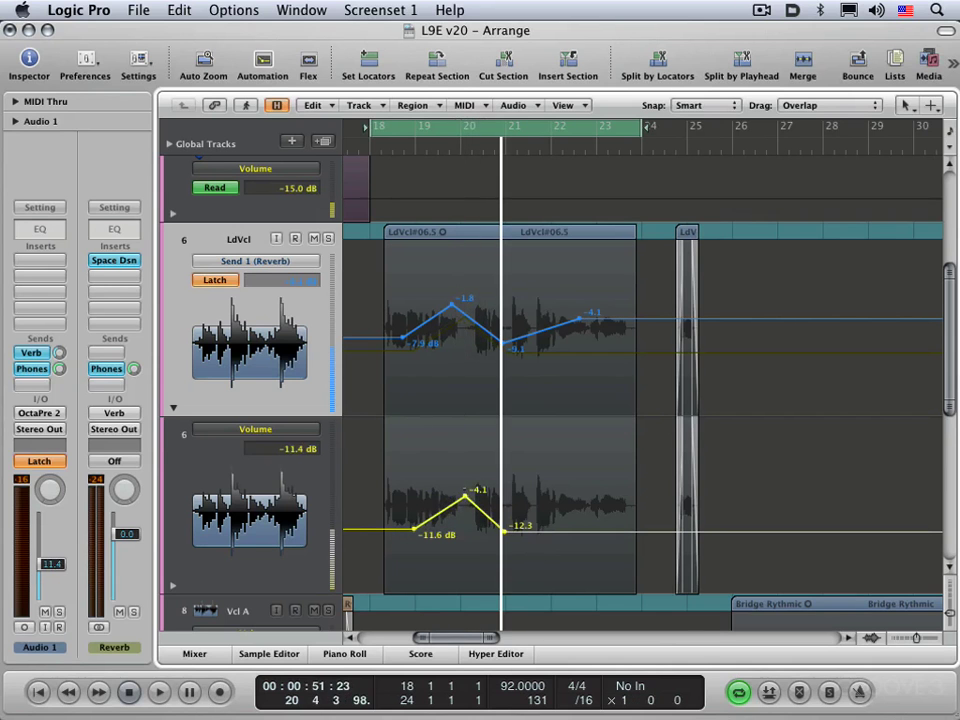
left_click(465, 497)
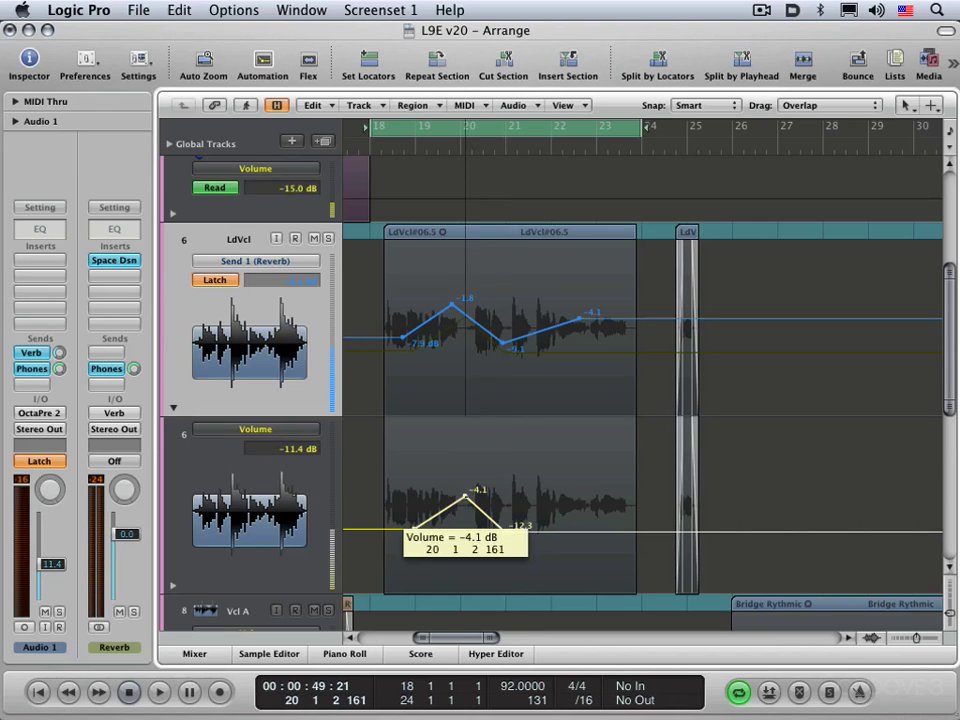
left_click_drag(465, 497, 459, 462)
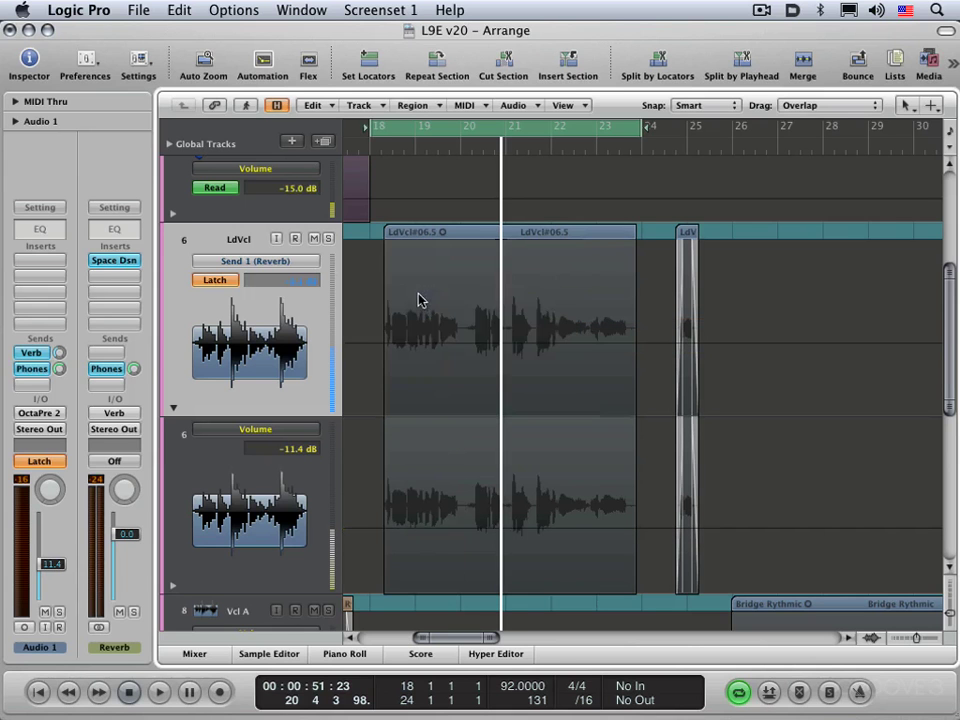
left_click(372, 106)
mouse_move(388, 127)
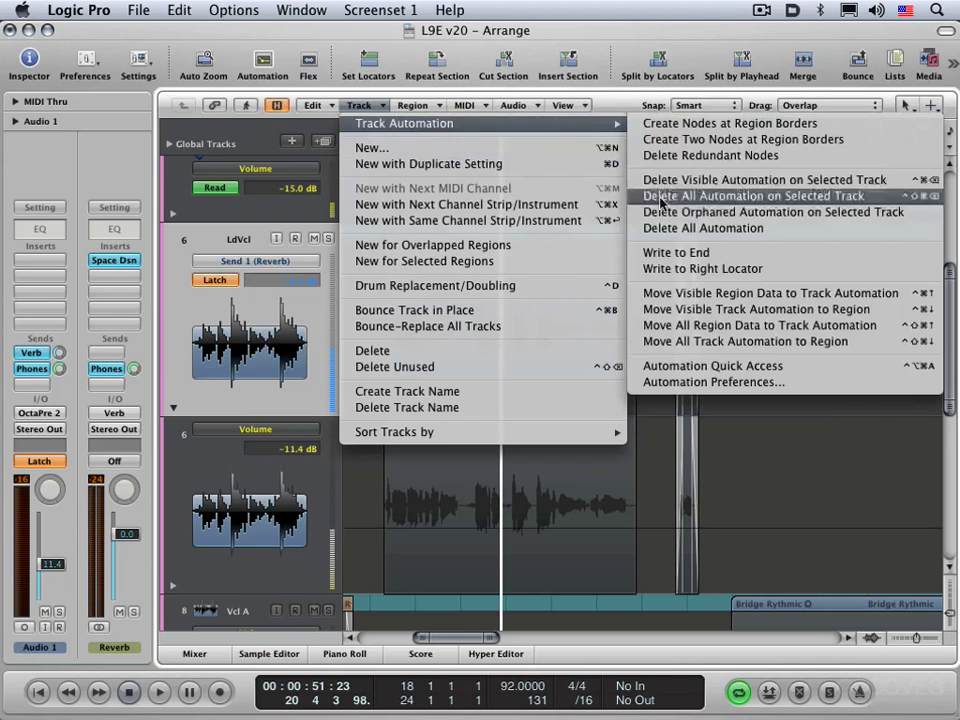
left_click(367, 105)
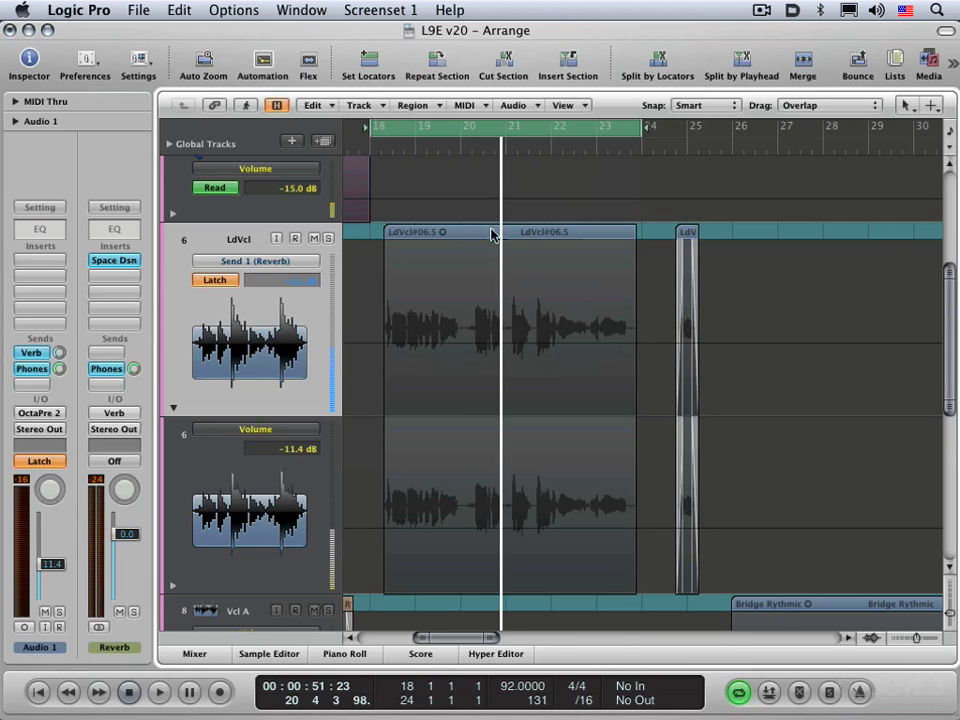
Disable Cycle, zoom in on the short LdVcl#06.9 region near bar 25, and play it briefly.
left_click(688, 234)
key("c")
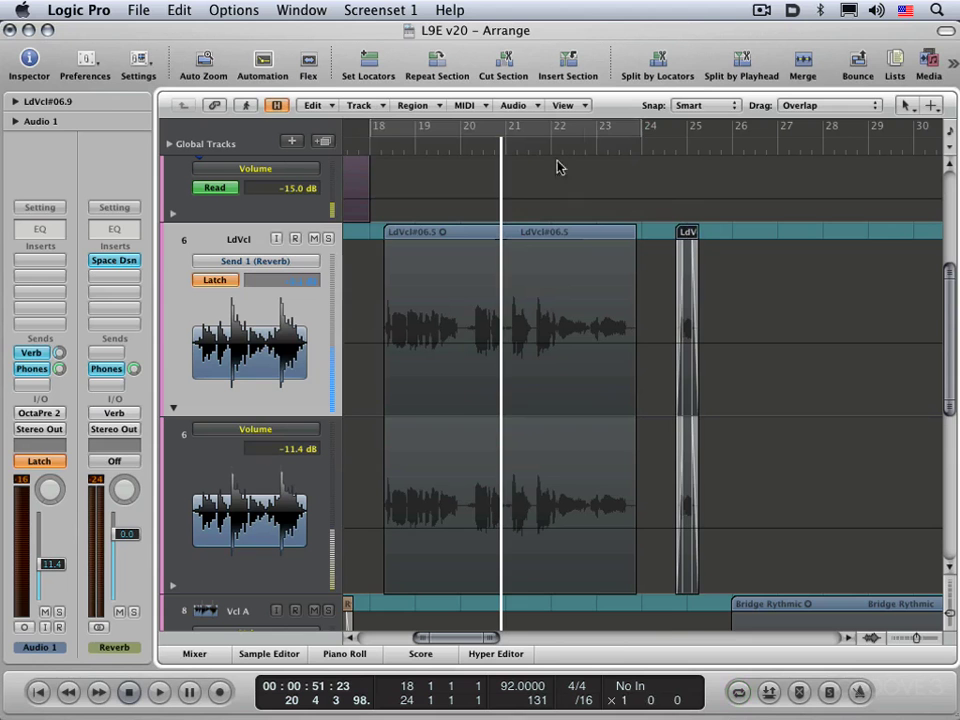
left_click(671, 148)
key("super+Right")
key("super+Right")
key("super+Right")
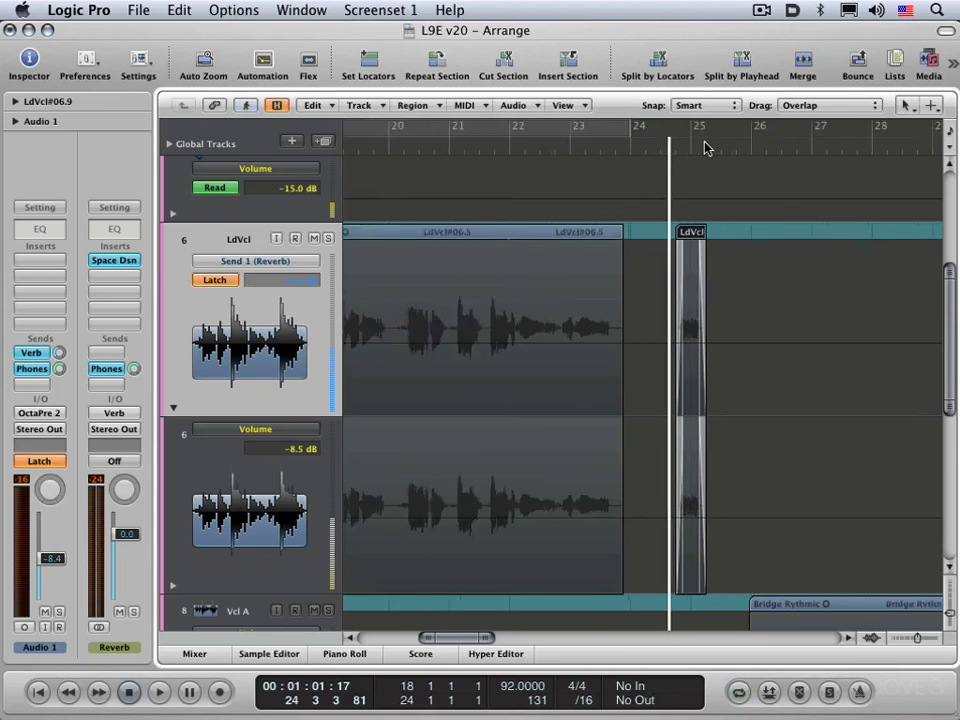
key("space")
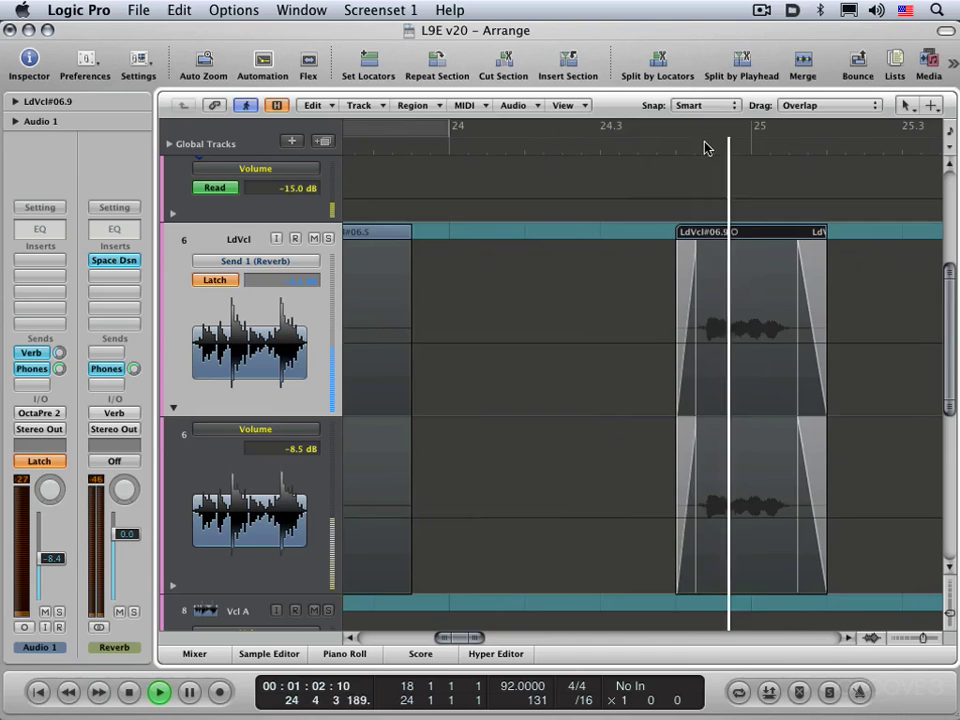
key("space")
scroll(804, 263, "right", 5)
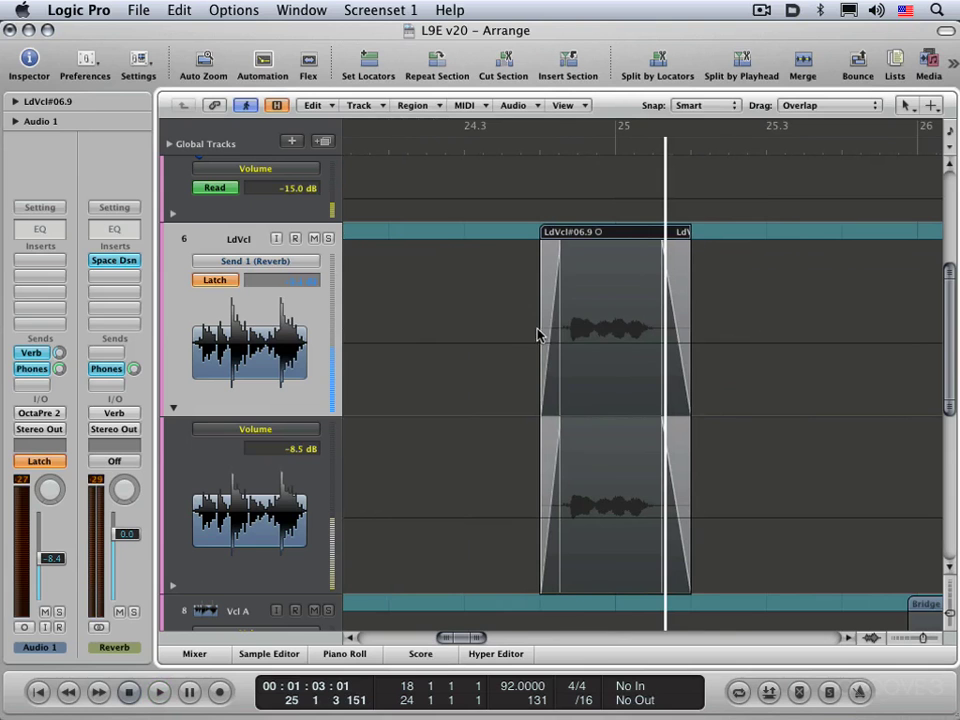
Raise the Send 1 automation across the short region to +0.4 dB.
left_click_drag(540, 335, 690, 364)
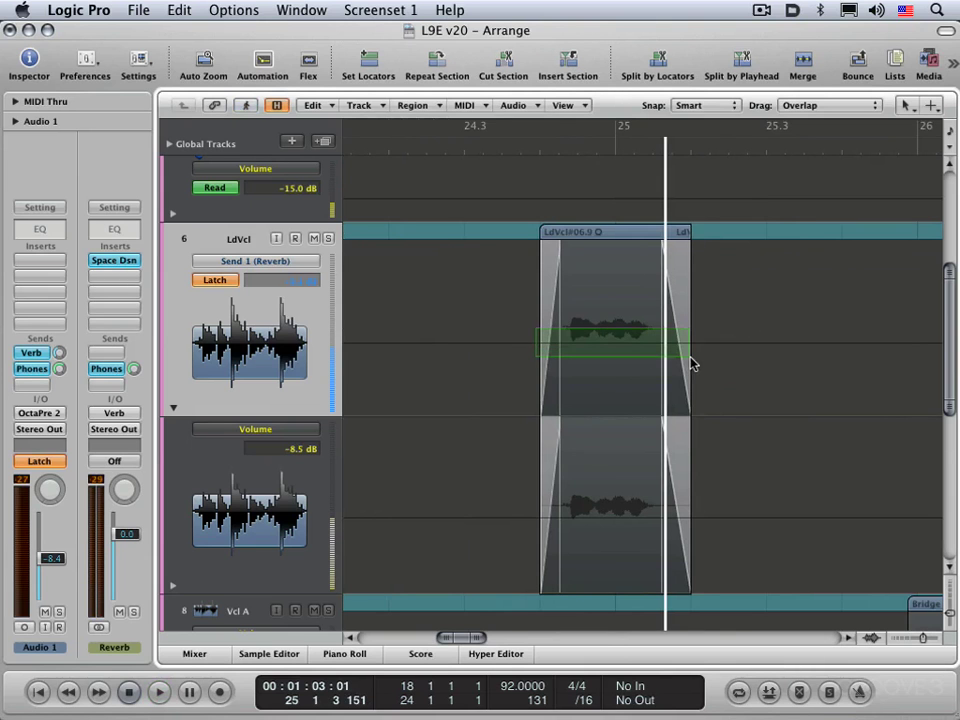
left_click(650, 352)
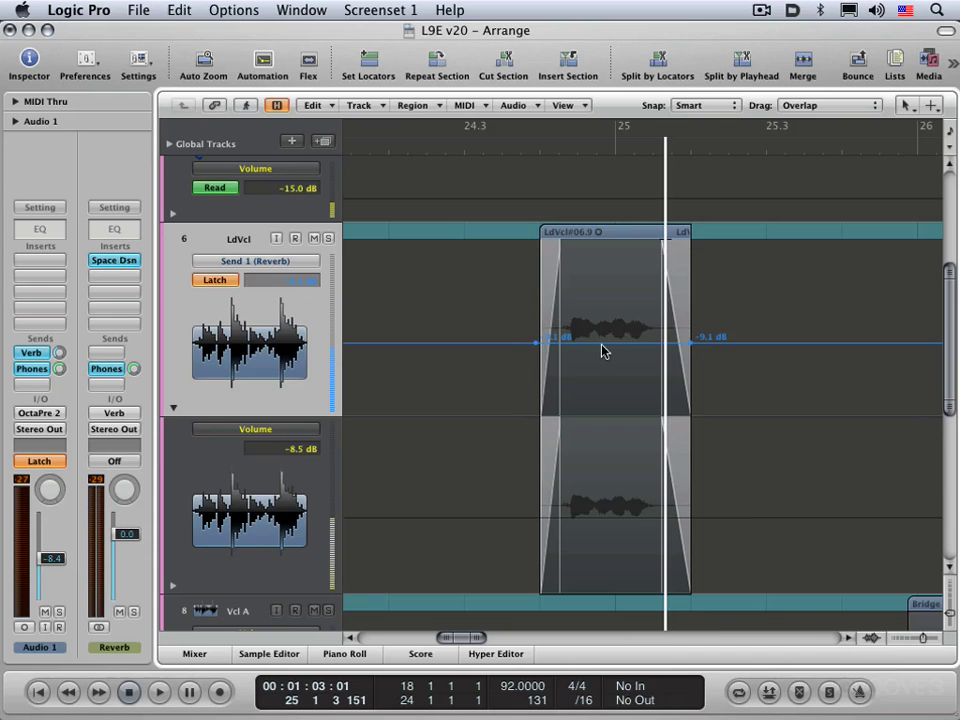
left_click_drag(606, 345, 611, 318)
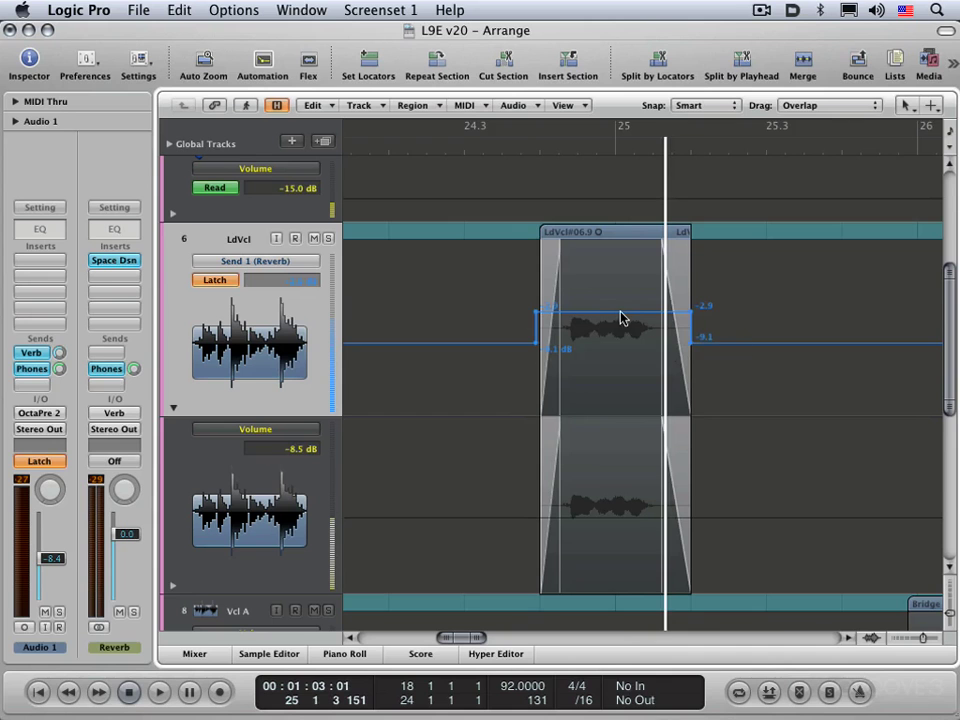
left_click_drag(626, 318, 626, 288)
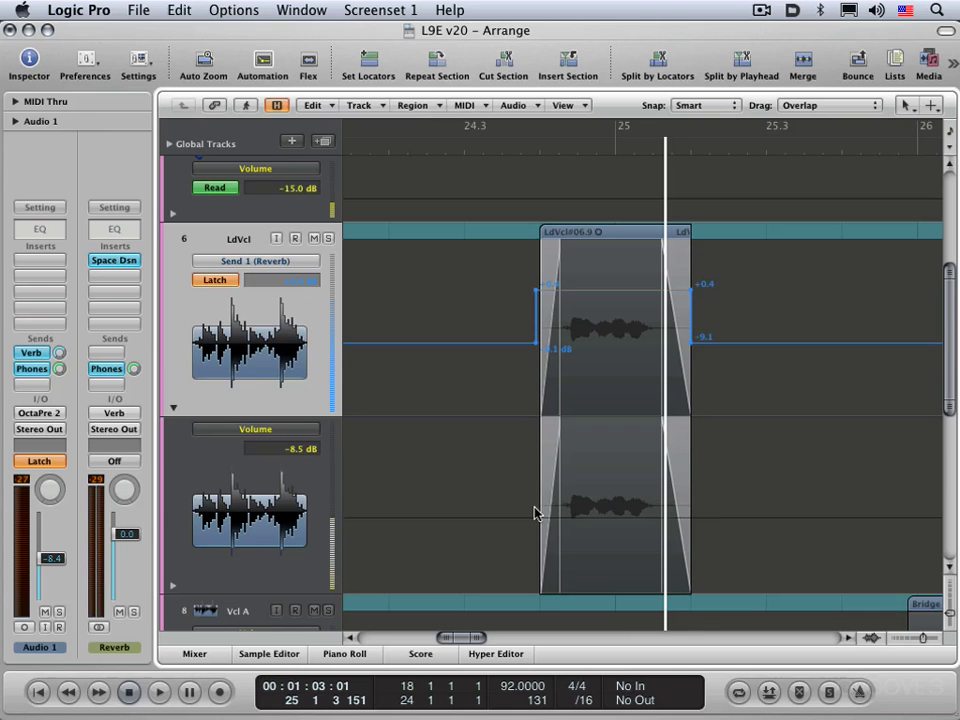
Raise the volume automation across the region, audition it, then settle it at +3.2 dB.
left_click_drag(535, 510, 711, 540)
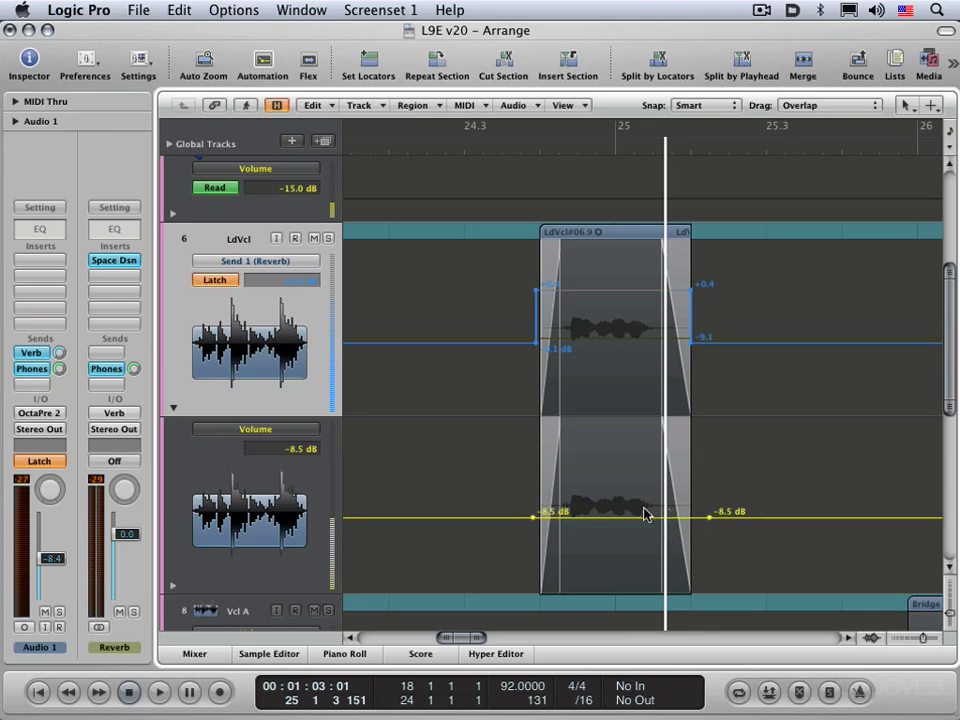
left_click_drag(641, 523, 632, 428)
double_click(392, 150)
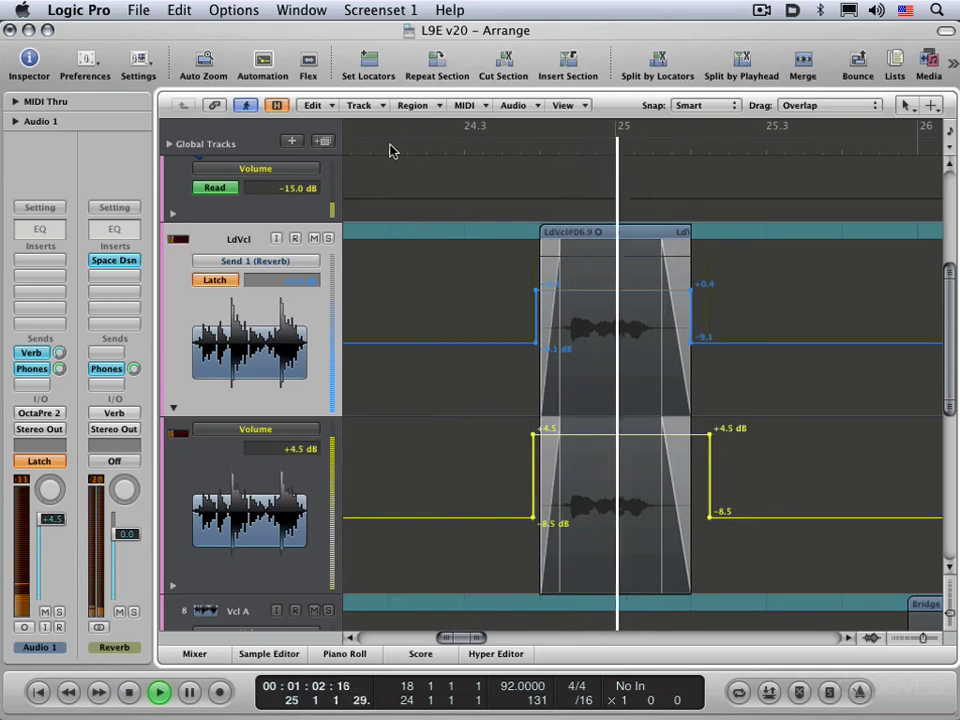
key("space")
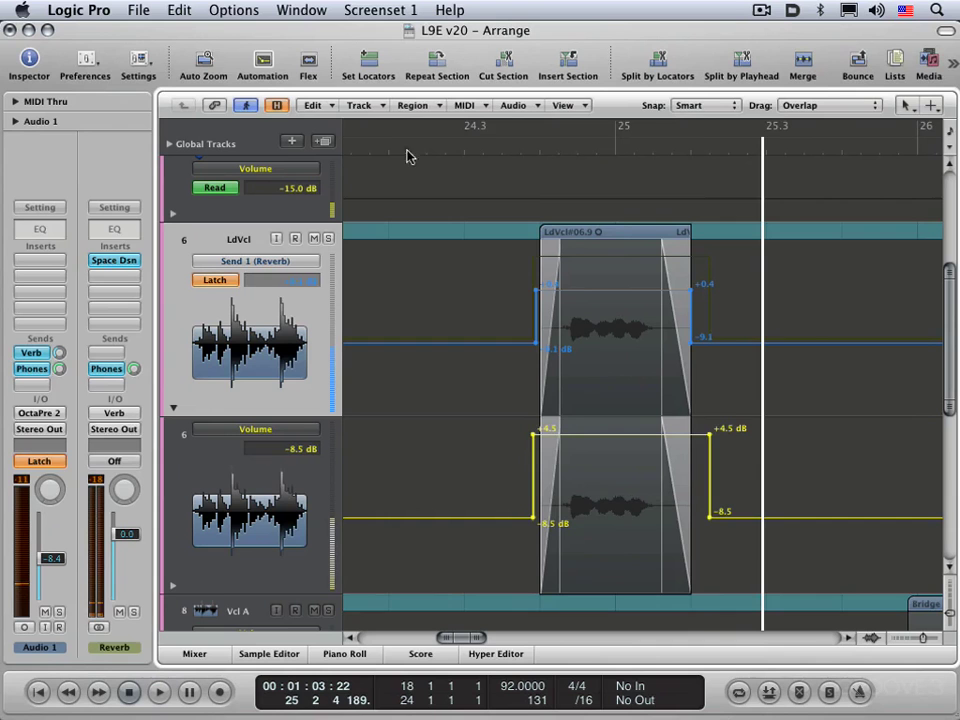
left_click_drag(594, 437, 594, 449)
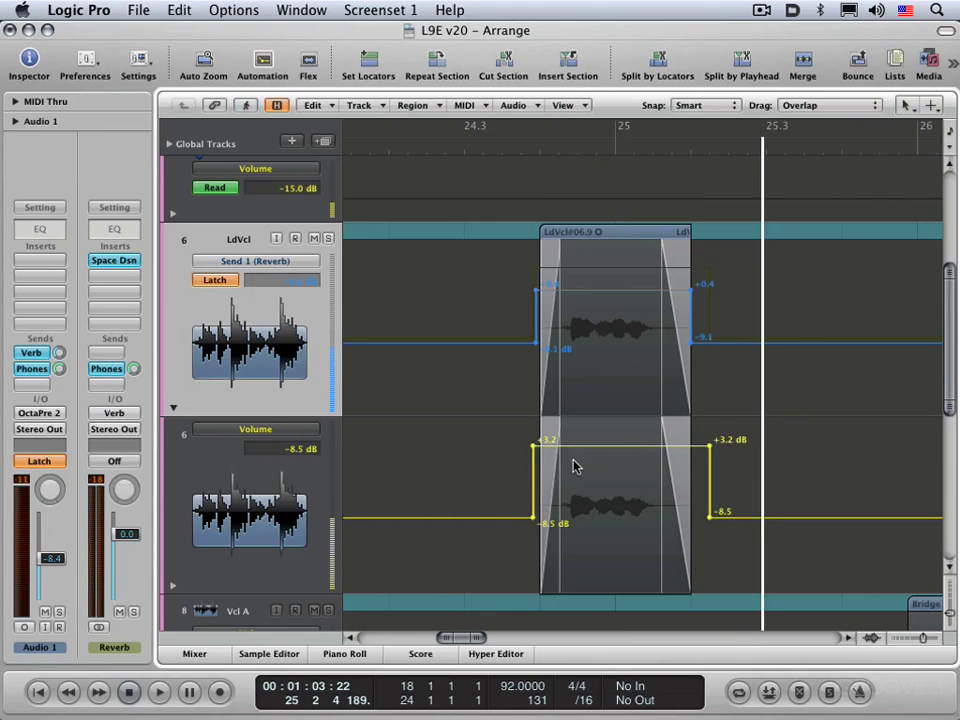
Scroll to the LdVcl#06.5 region, try raising its Send 1 automation, then undo the change.
scroll(606, 436, "right", 10)
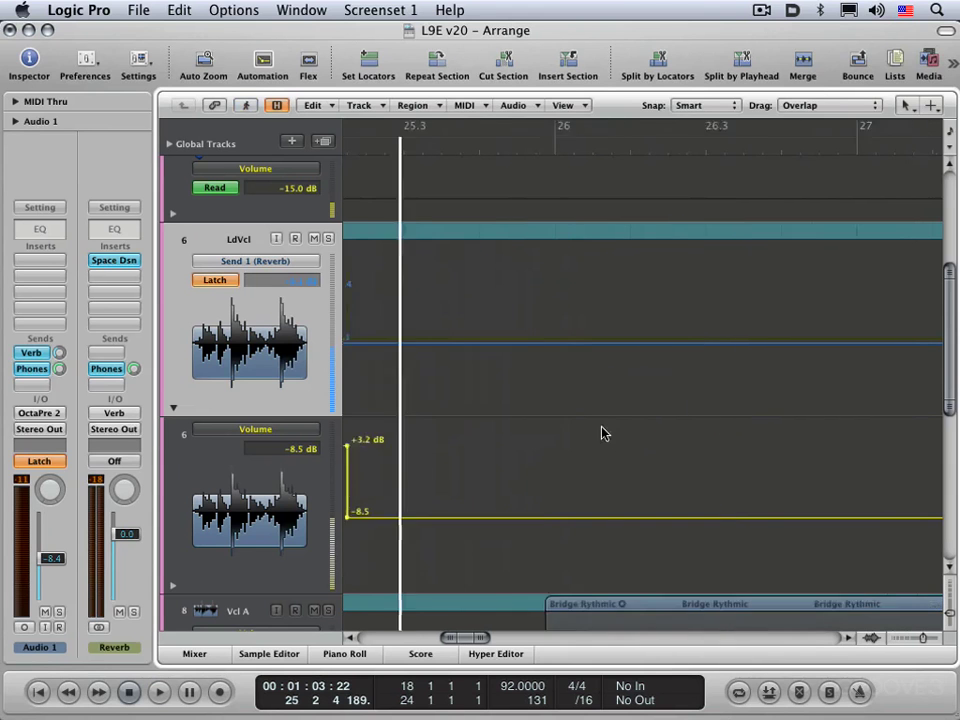
scroll(600, 425, "left", 7)
scroll(620, 418, "left", 10)
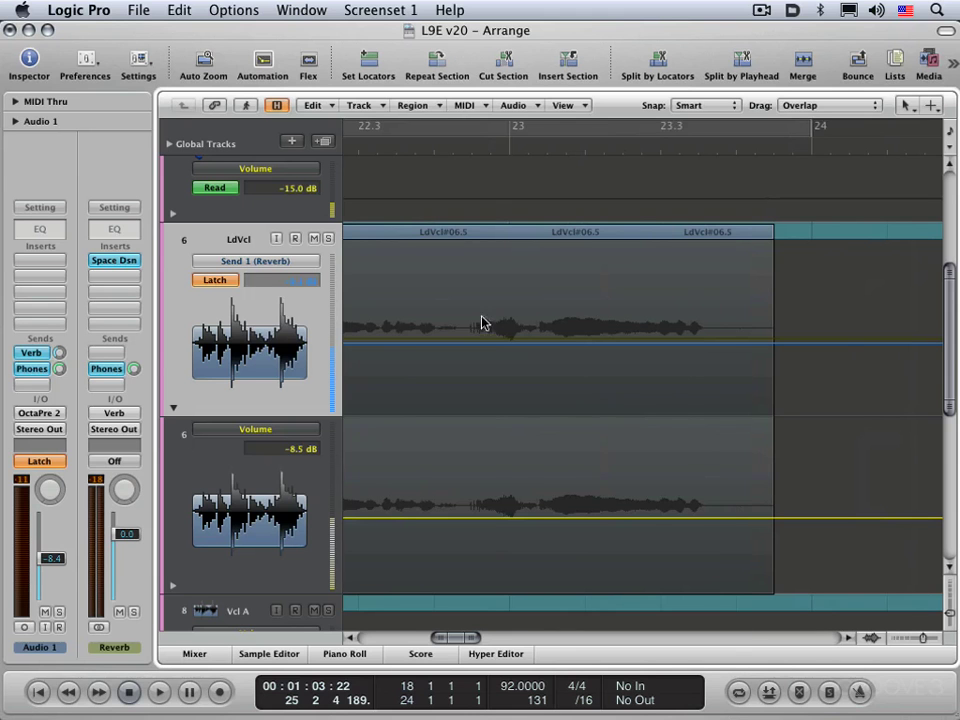
left_click_drag(452, 328, 718, 358)
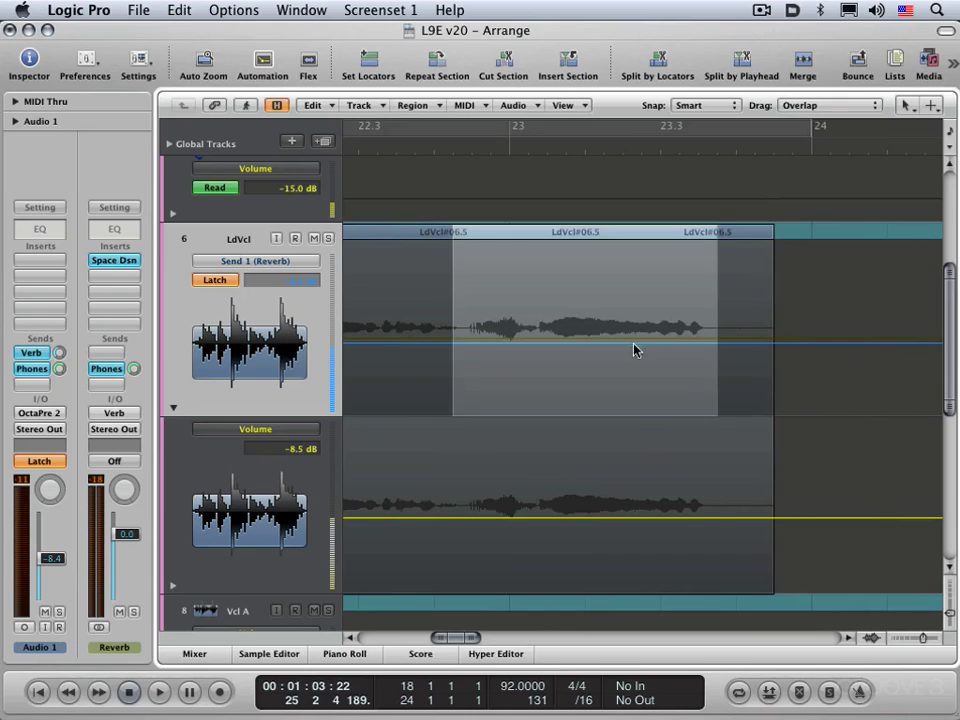
left_click_drag(636, 347, 628, 304)
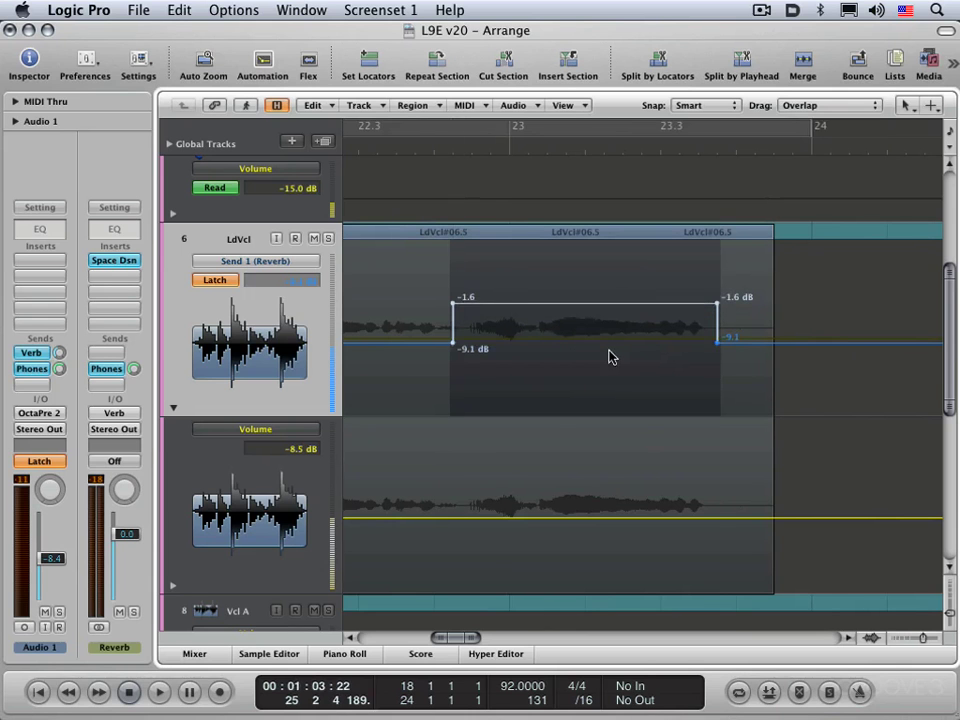
key("super+z")
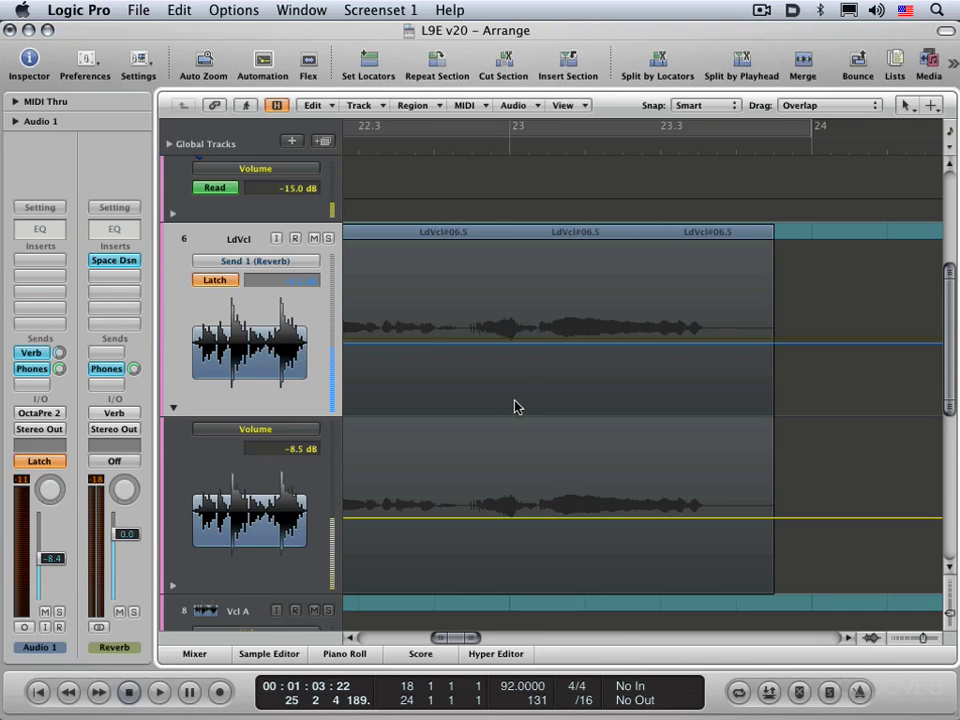
left_click(395, 343)
left_click_drag(409, 343, 410, 300)
left_click(446, 342)
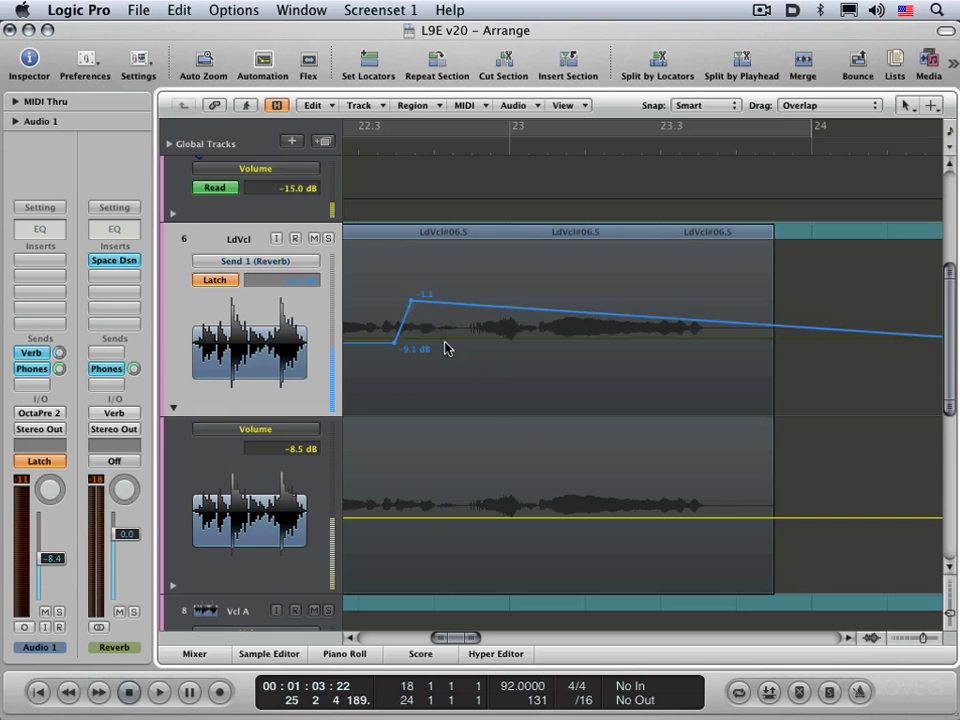
left_click(476, 313)
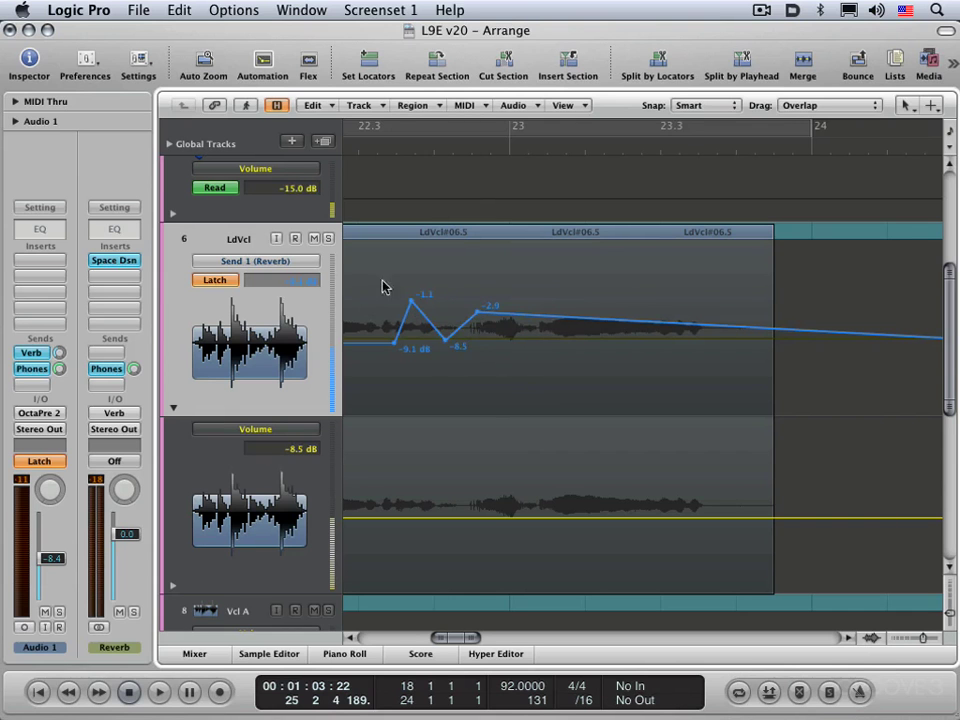
left_click_drag(381, 281, 502, 364)
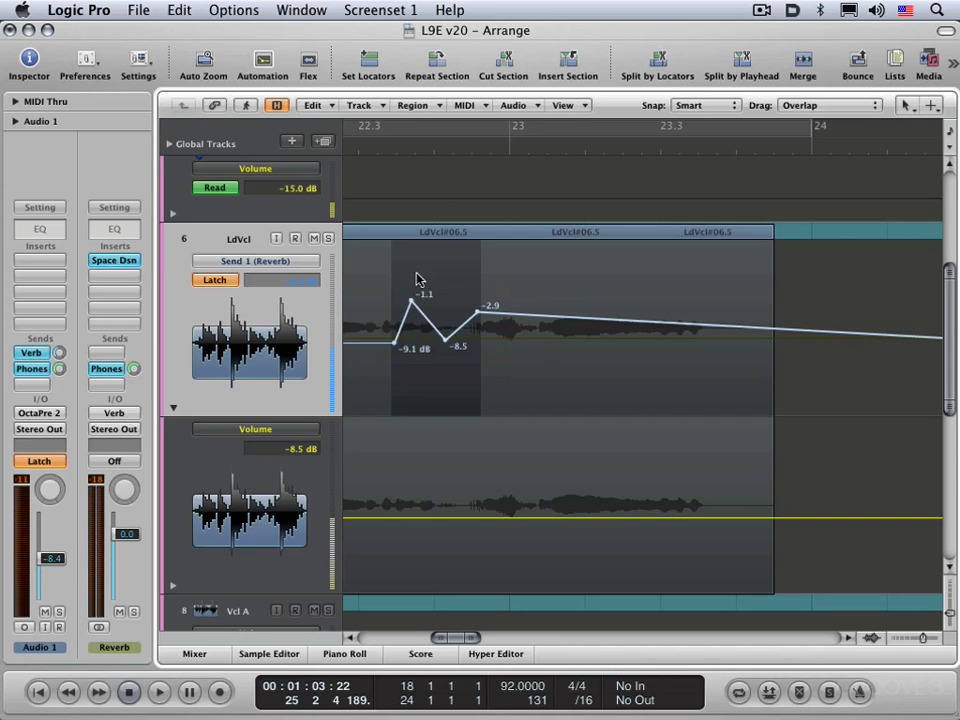
left_click_drag(420, 280, 733, 281)
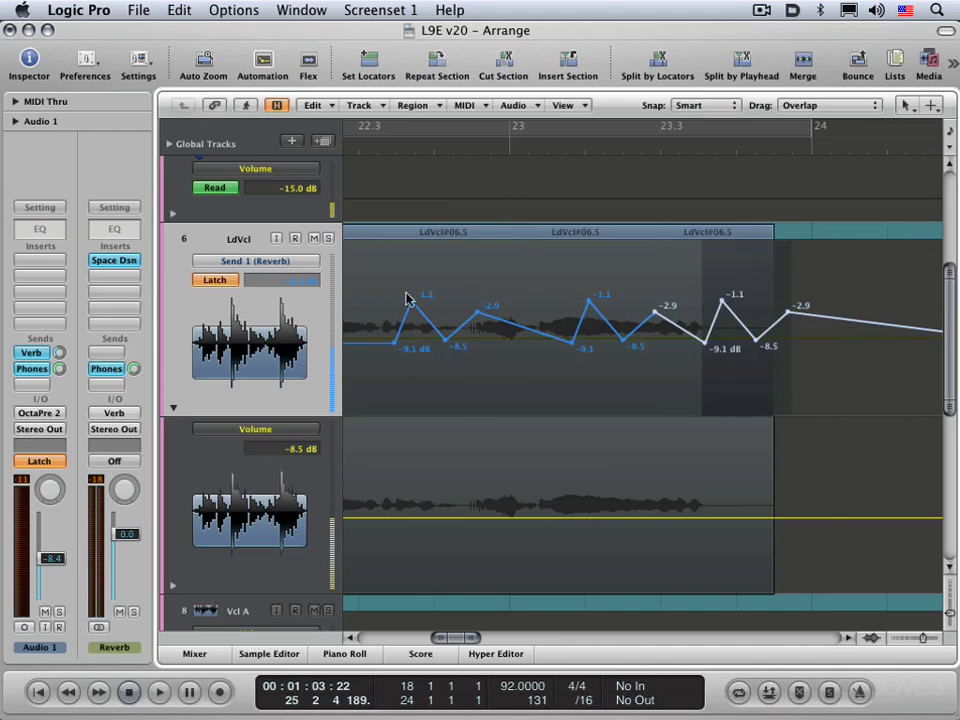
left_click_drag(375, 266, 797, 402)
key("Delete")
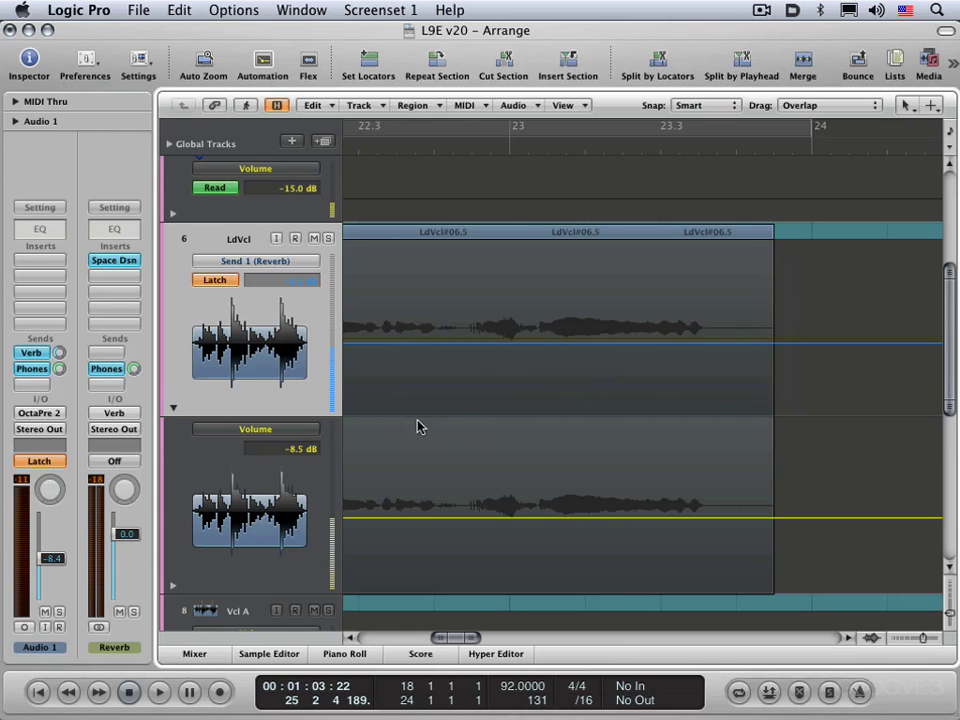
Add Send 1 nodes at -9.1, -3.8, -10.9, -2.7 and -8.5 dB.
left_click(403, 343)
left_click(427, 317)
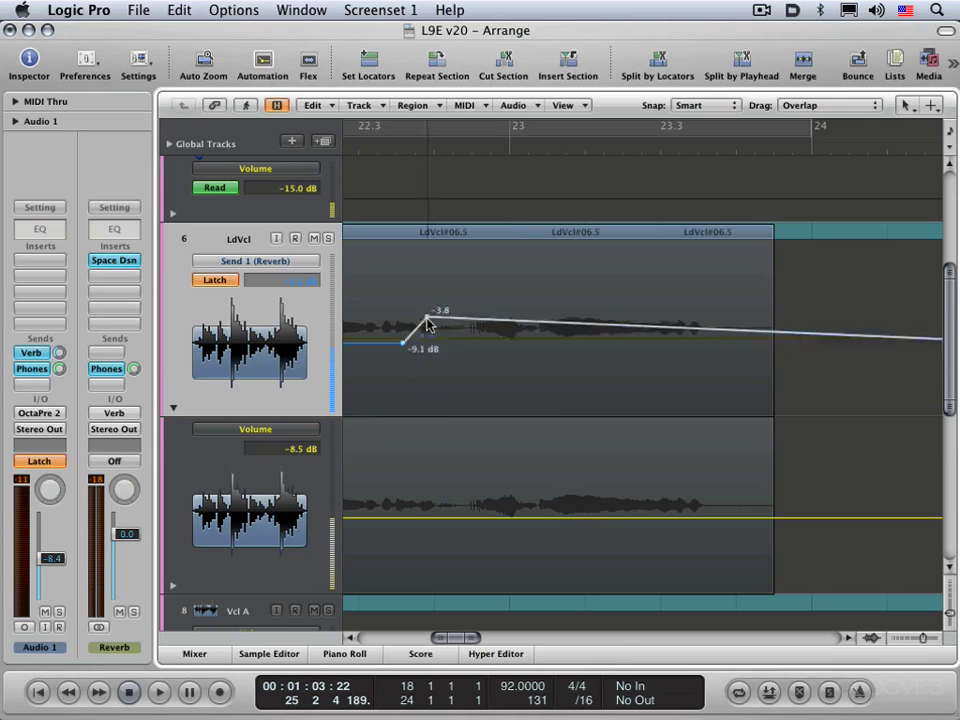
left_click(443, 350)
left_click(511, 311)
left_click(520, 340)
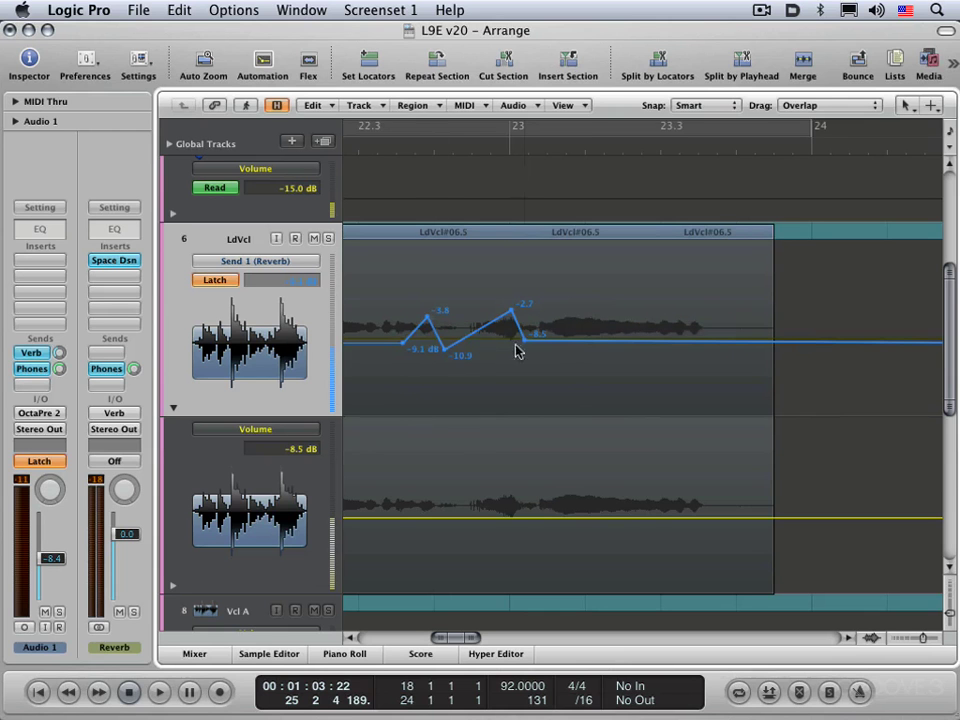
Copy and convert the curve to Send 2 (PhoneMix), and show Send 1 in another lane.
left_click(246, 263)
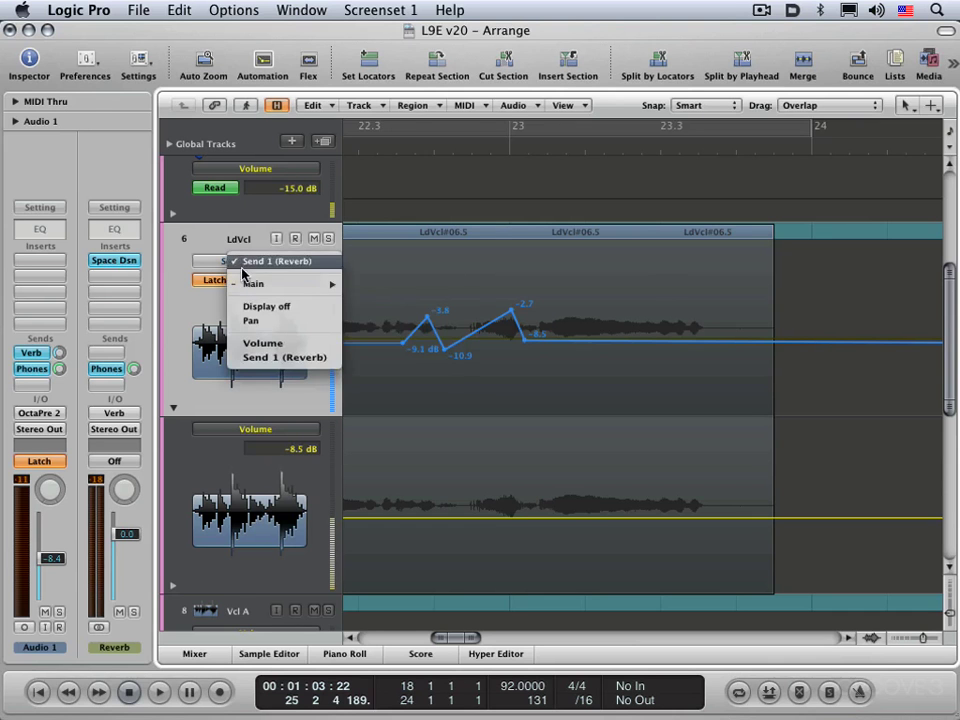
mouse_move(250, 286)
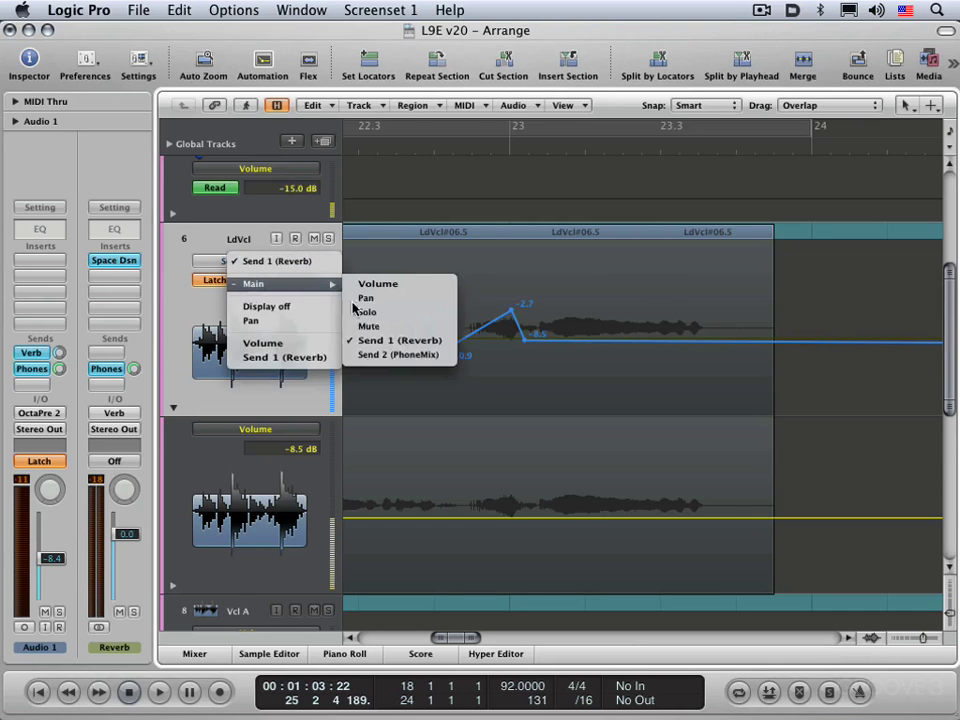
left_click(386, 355)
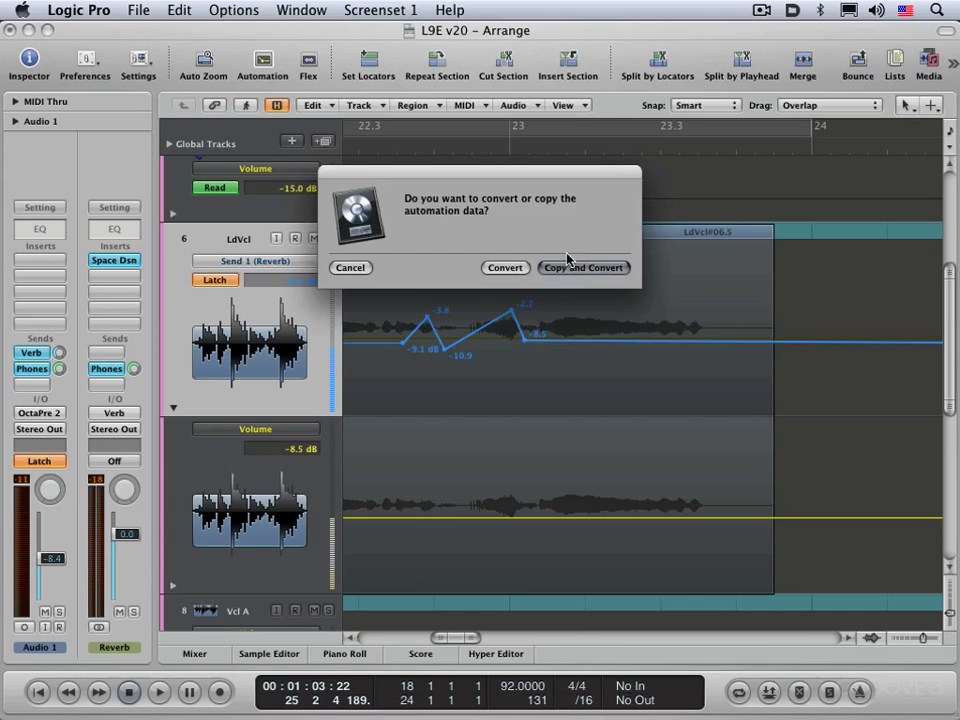
left_click(534, 268)
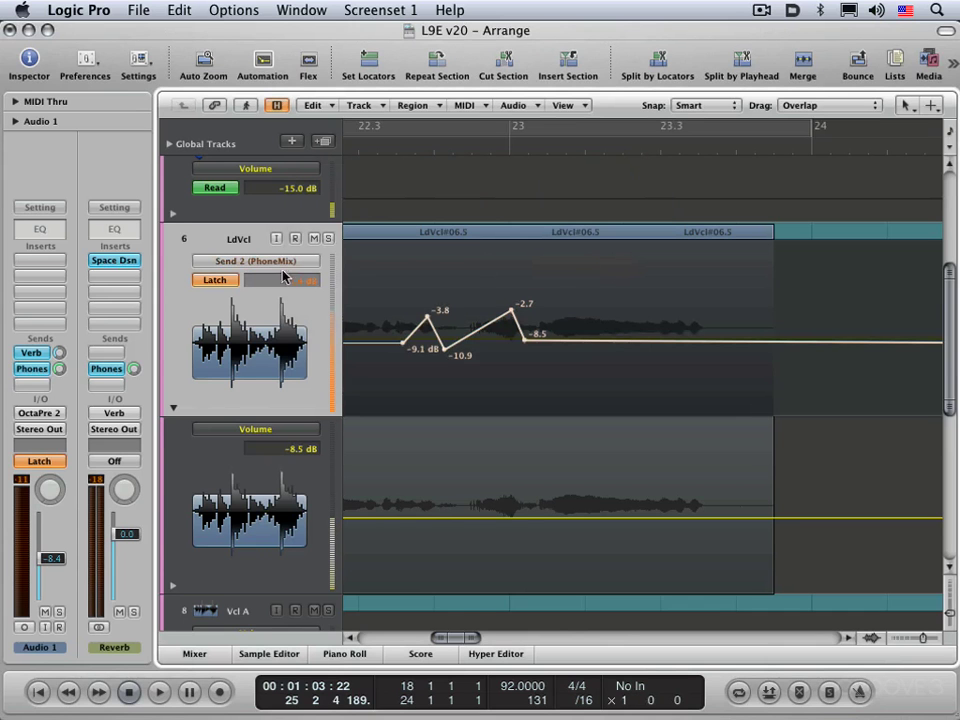
scroll(190, 415, "down", 3)
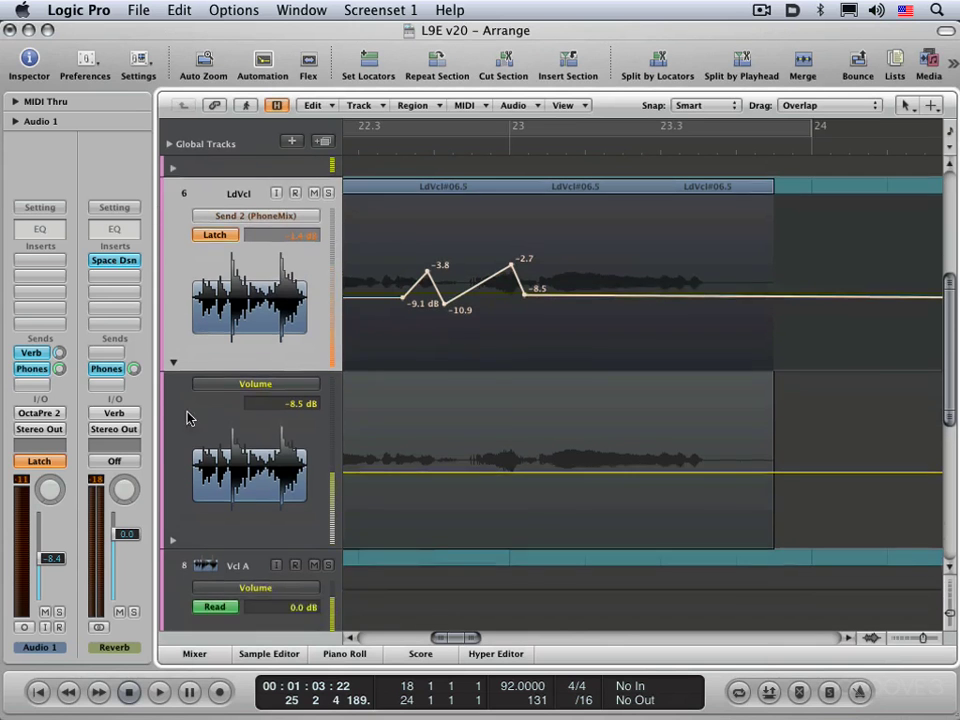
left_click(173, 528)
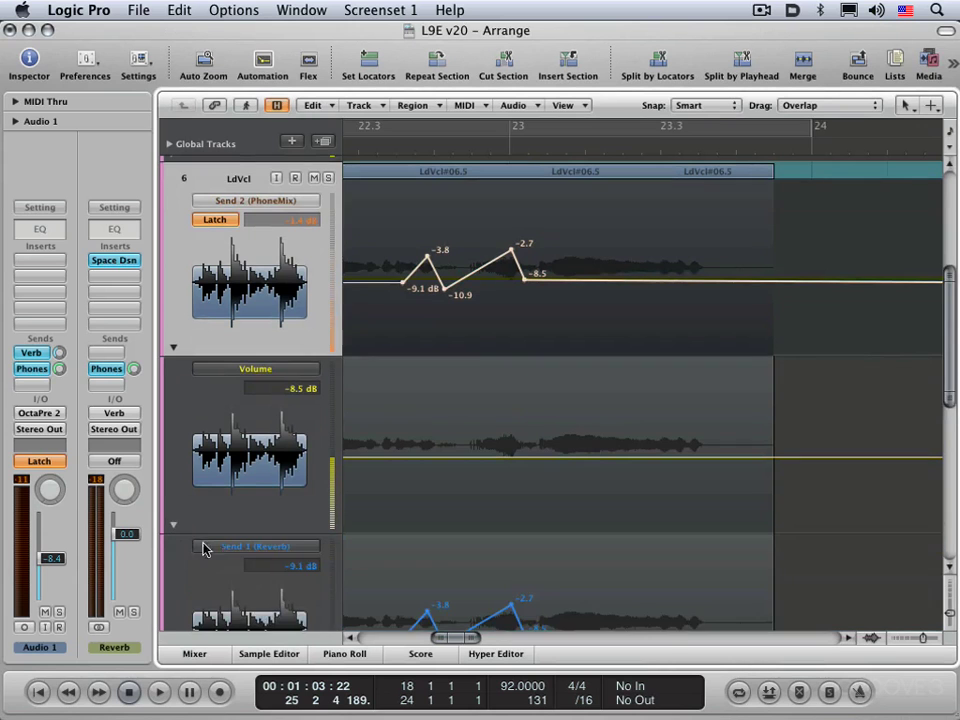
scroll(340, 558, "down", 3)
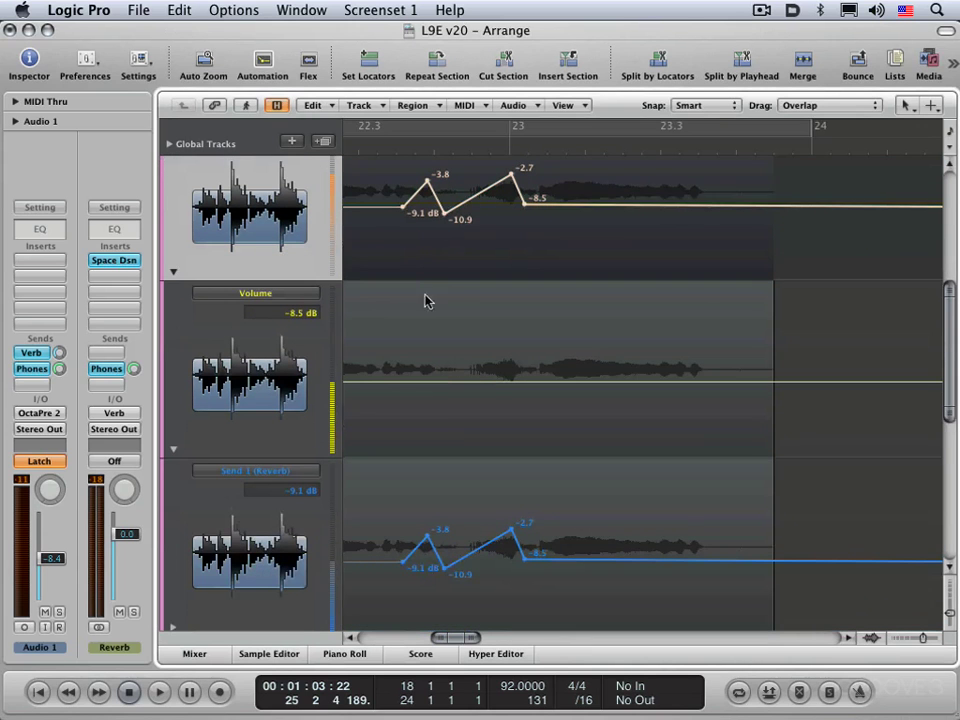
scroll(426, 298, "up", 3)
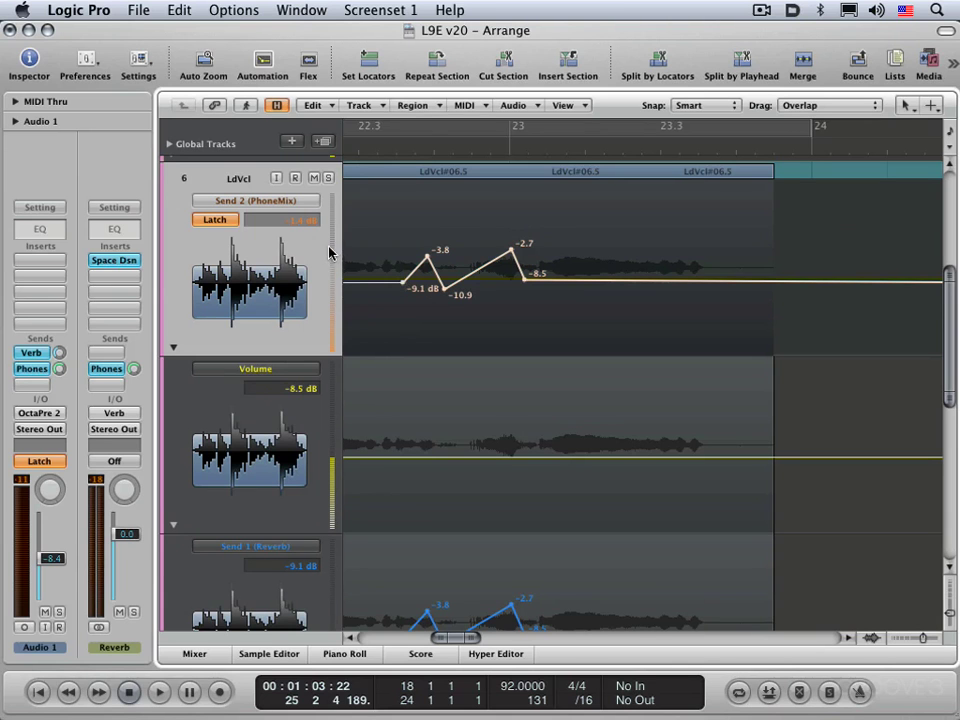
Scale the Send 2 curve up to peaks of -3.1 and -2.0 dB, and curve its rise from -10.2 dB.
mouse_move(330, 253)
left_mouse_down()
mouse_move(330, 230)
mouse_move(324, 323)
mouse_move(316, 290)
mouse_move(337, 247)
left_mouse_up()
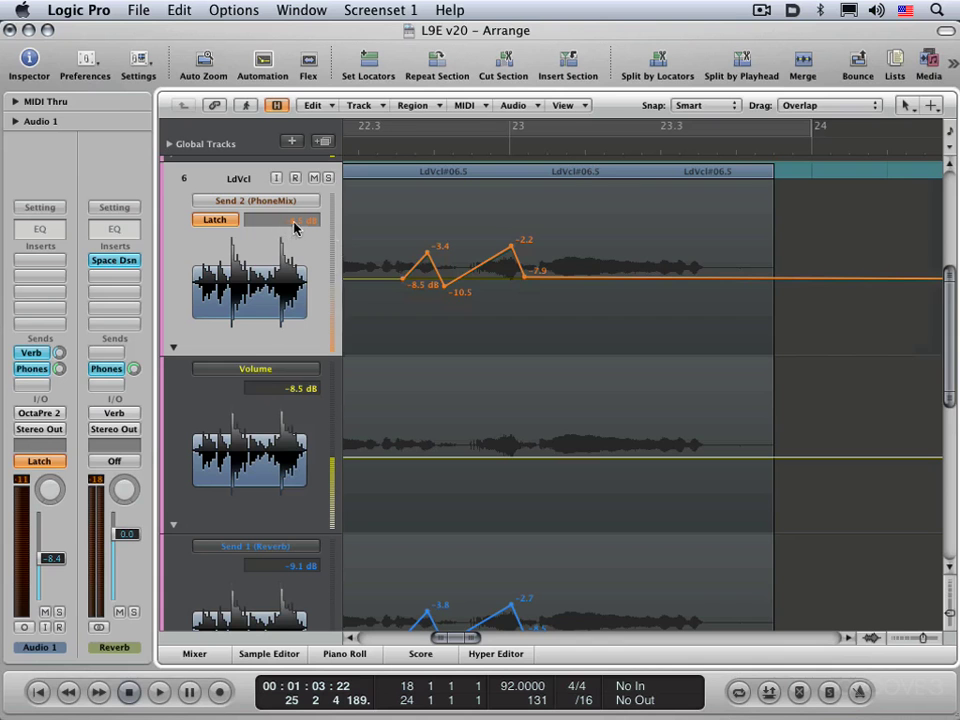
mouse_move(294, 221)
left_mouse_down()
mouse_move(283, 312)
mouse_move(281, 236)
mouse_move(290, 224)
left_mouse_up()
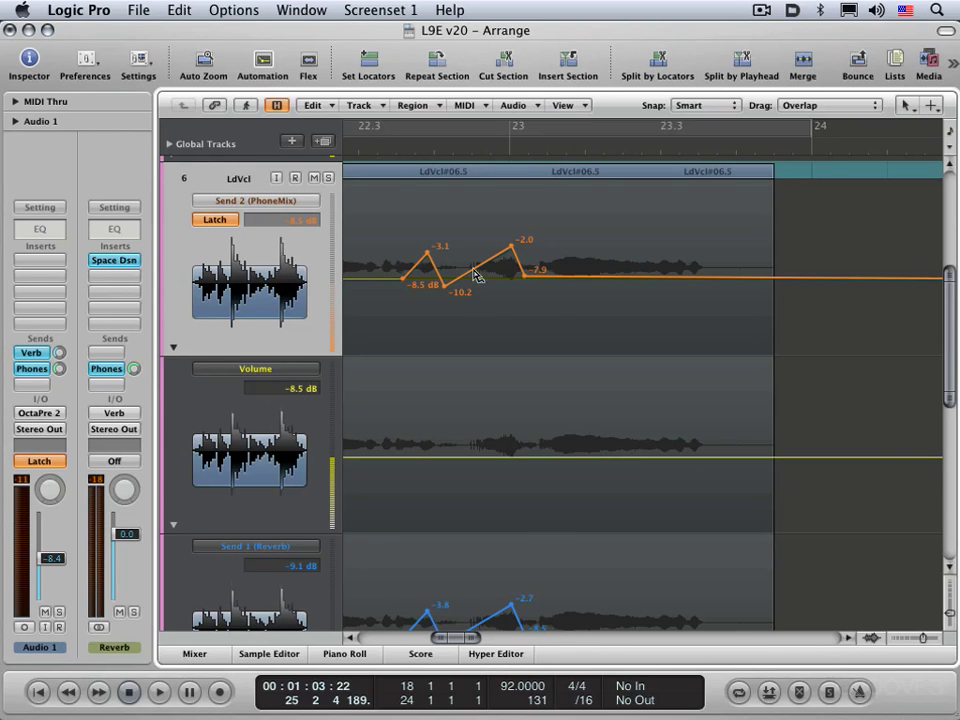
mouse_move(477, 276)
left_mouse_down()
mouse_move(497, 300)
mouse_move(485, 250)
mouse_move(467, 256)
mouse_move(476, 276)
mouse_move(505, 266)
mouse_move(449, 268)
mouse_move(487, 277)
mouse_move(462, 274)
mouse_move(488, 291)
mouse_move(472, 268)
left_mouse_up()
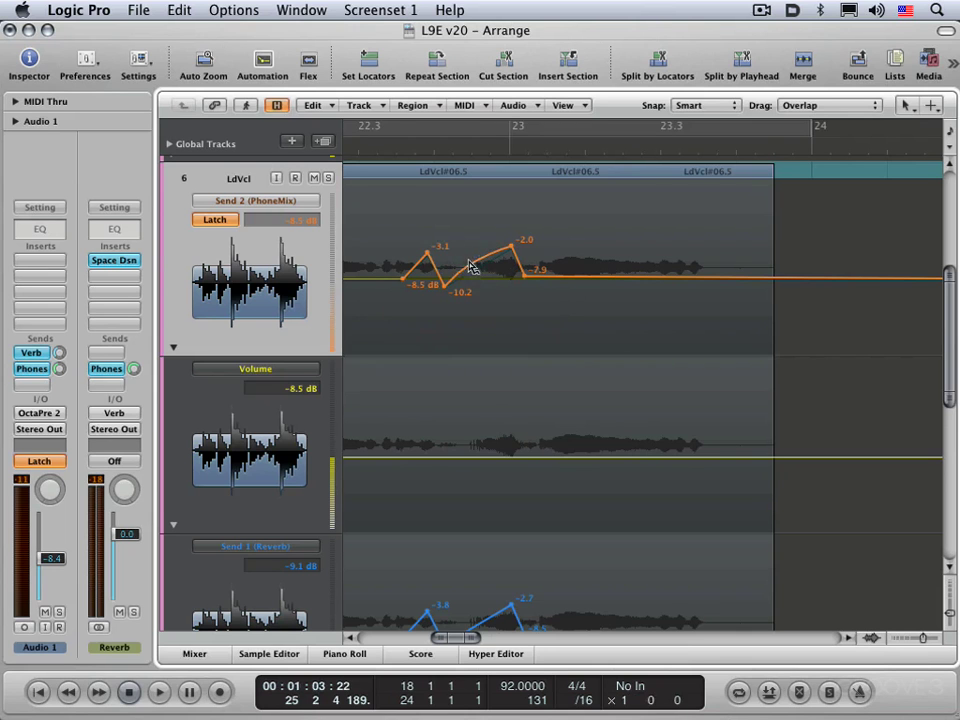
Turn on Snap Automation in the Snap menu and bring up the Preferences categories.
left_click(722, 106)
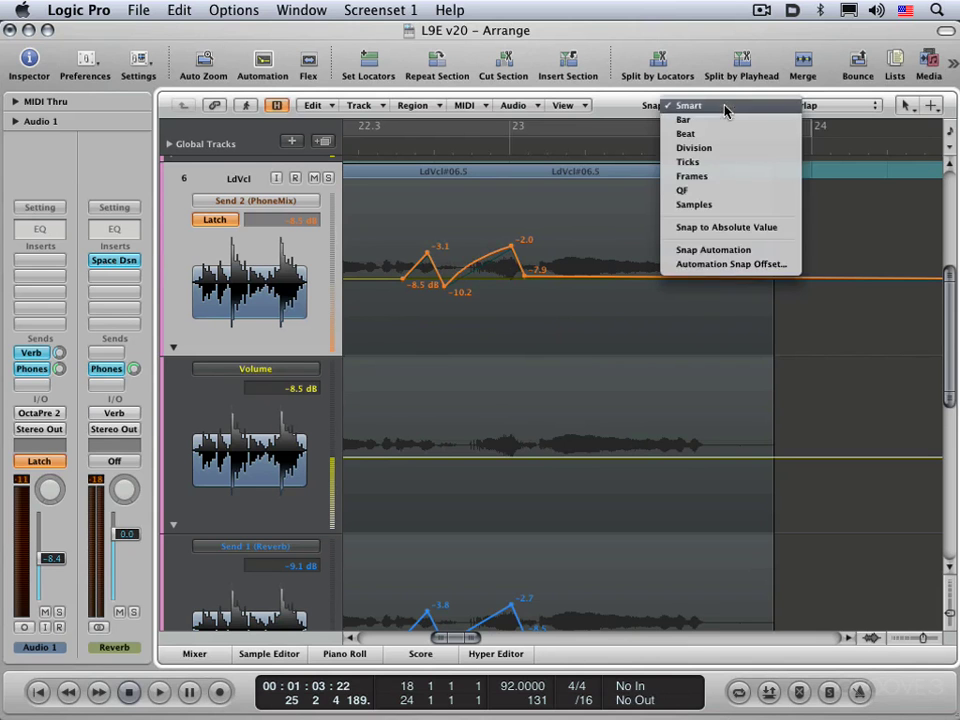
left_click(748, 250)
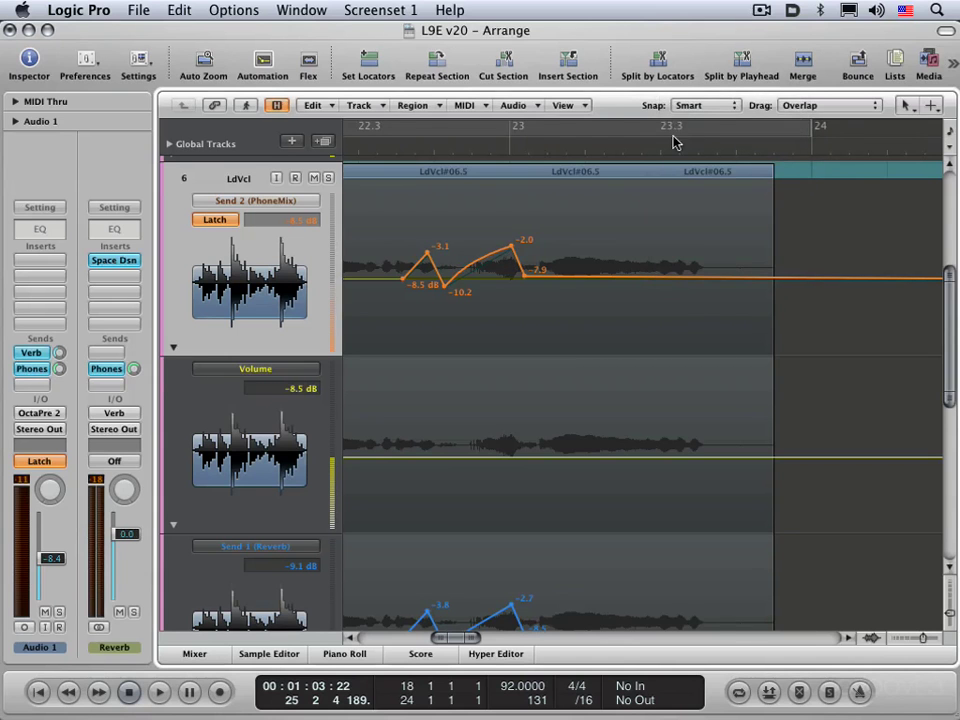
left_click(88, 52)
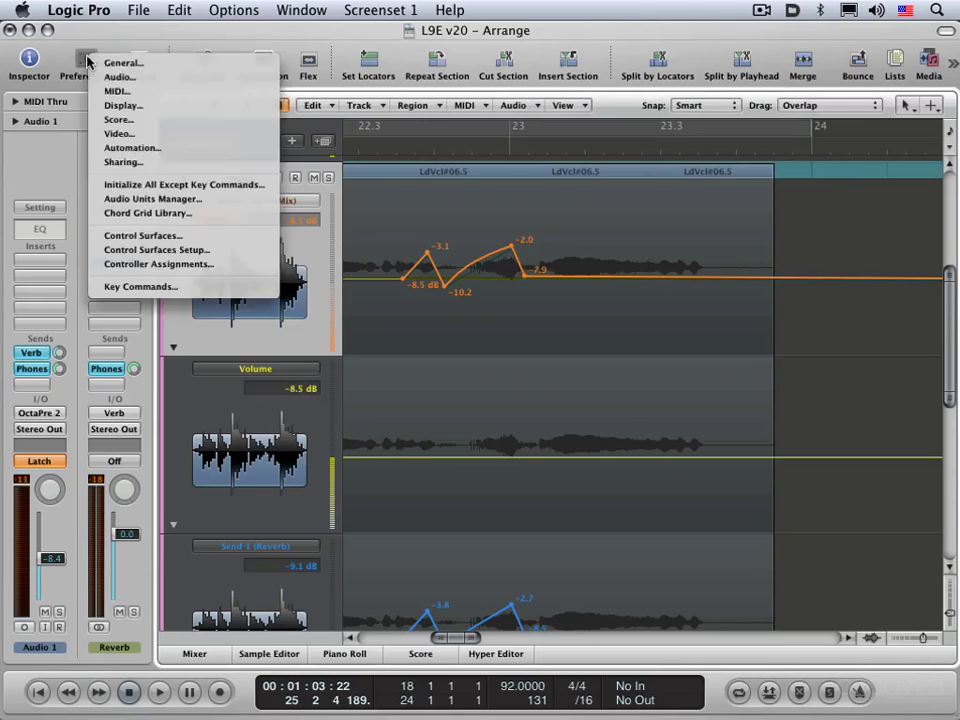
In Automation preferences, set Move Automation with Regions to Ask and adjust the snap offset.
left_click(129, 148)
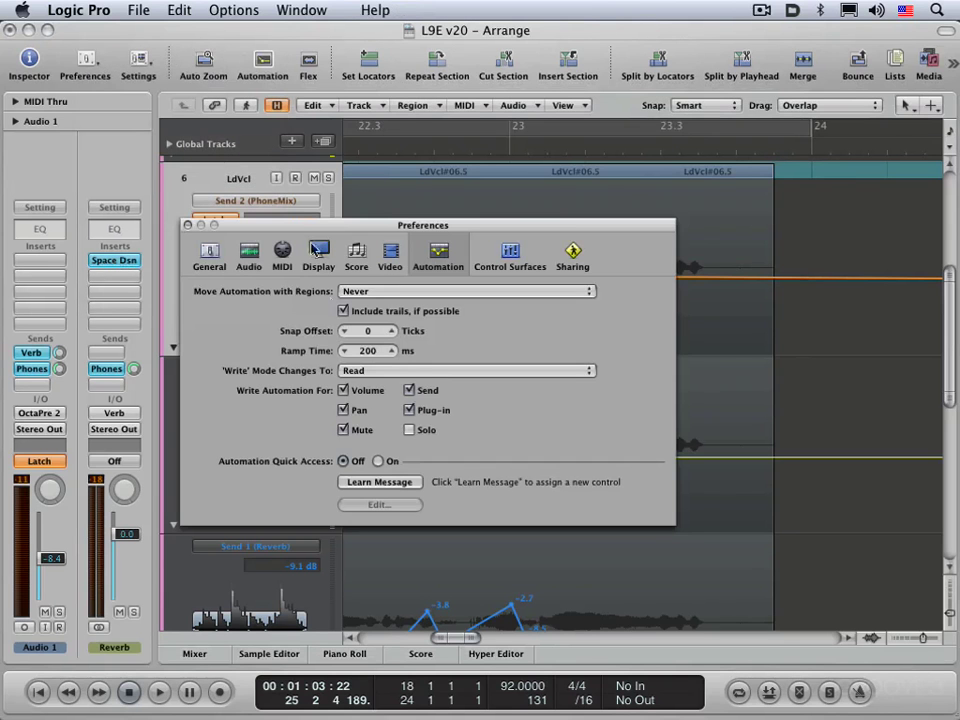
left_click(371, 293)
left_click(377, 306)
left_click(374, 292)
left_click(375, 306)
left_click(392, 333)
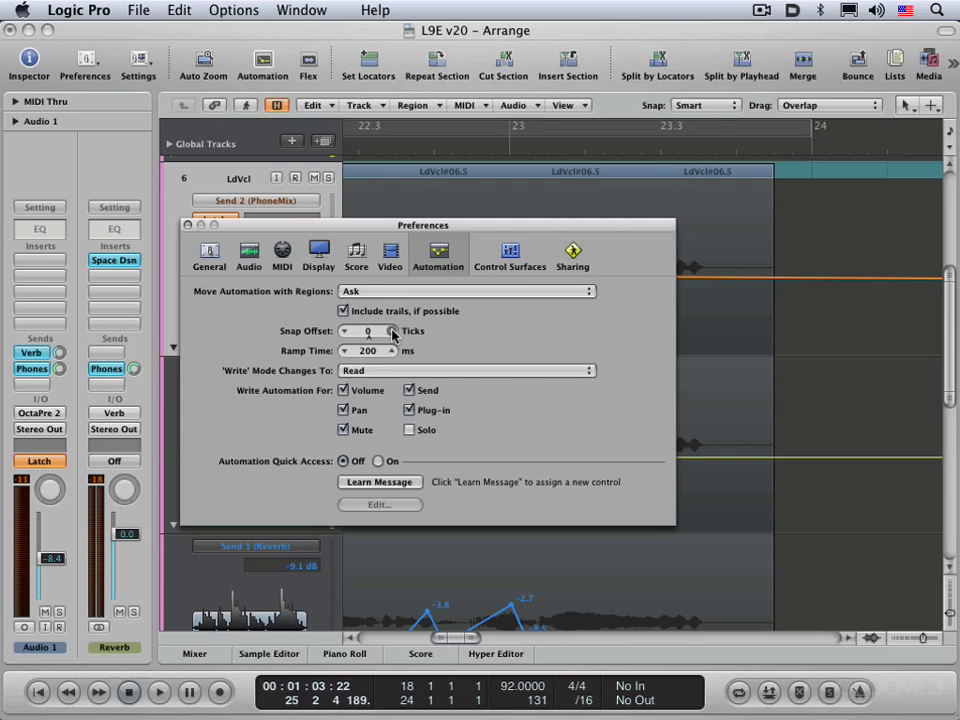